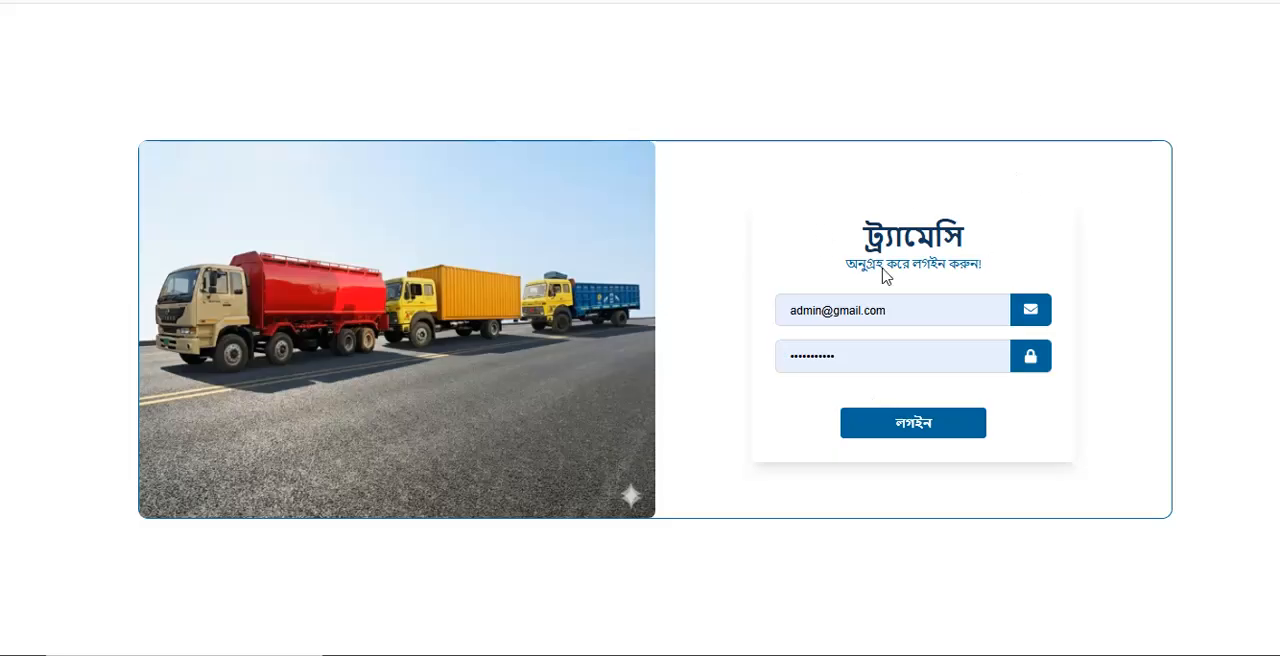
Log in with the prefilled credentials and look through the entries of the setup (সেটআপ) section
left_click(902, 434)
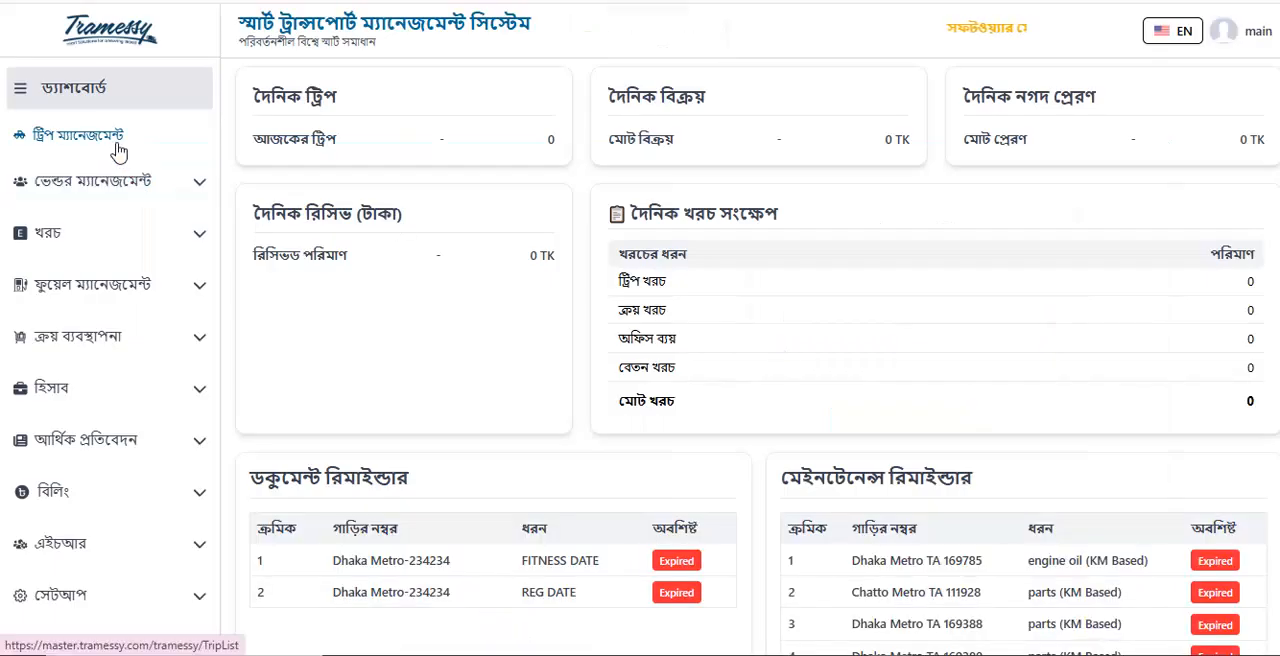
scroll(120, 172, "down", 3)
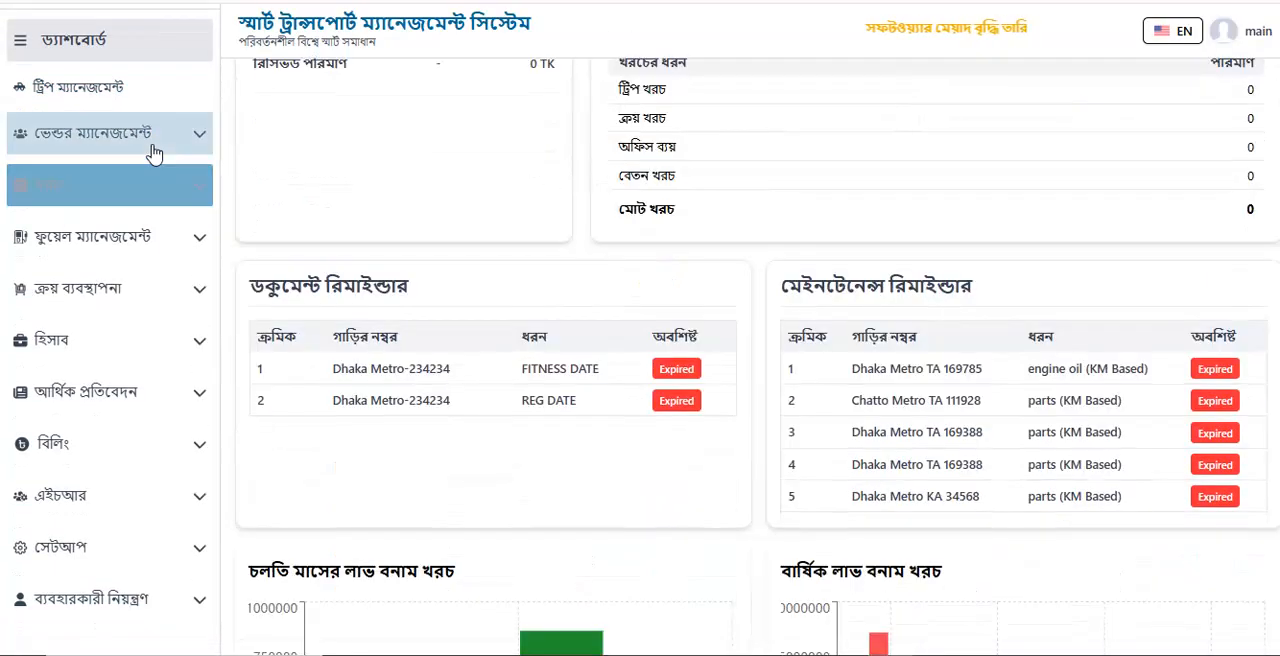
left_click(94, 549)
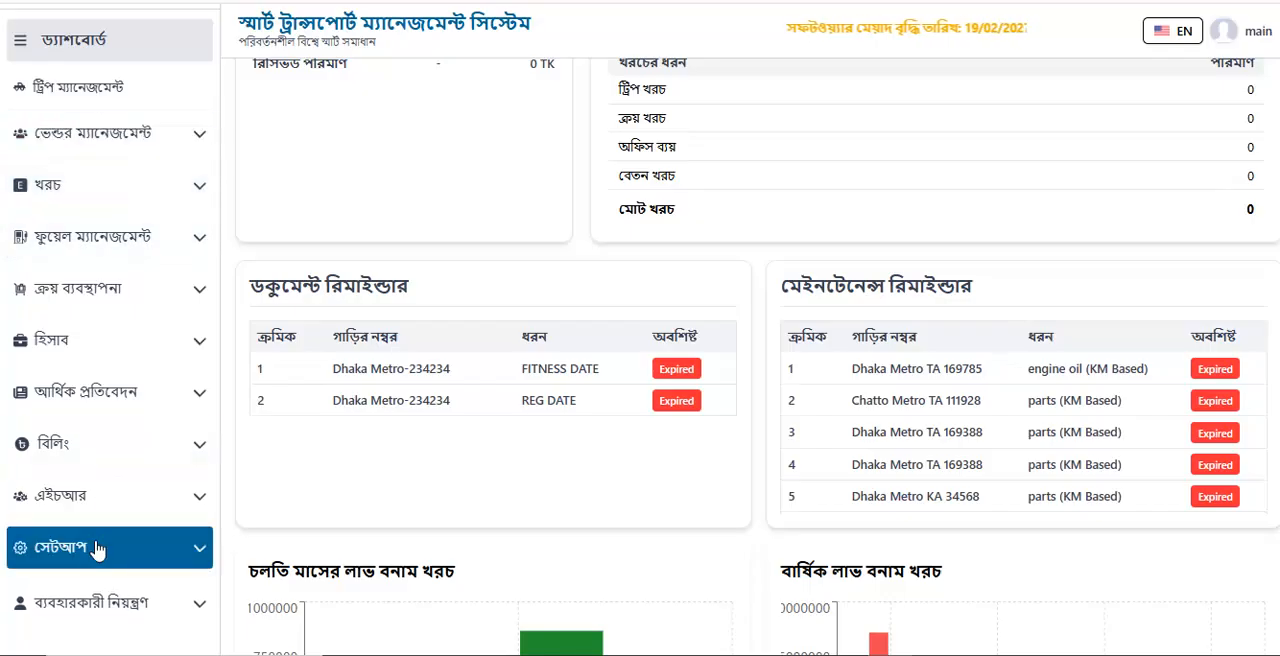
scroll(106, 500, "down", 3)
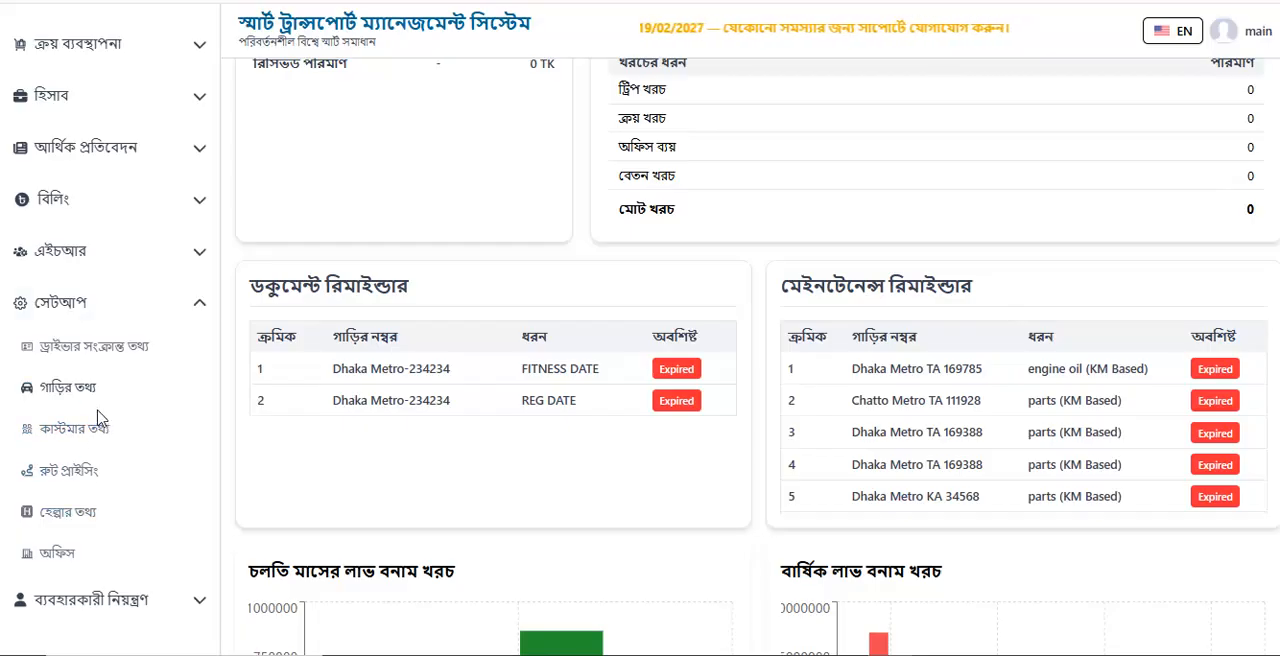
scroll(98, 422, "up", 1)
scroll(98, 420, "up", 3)
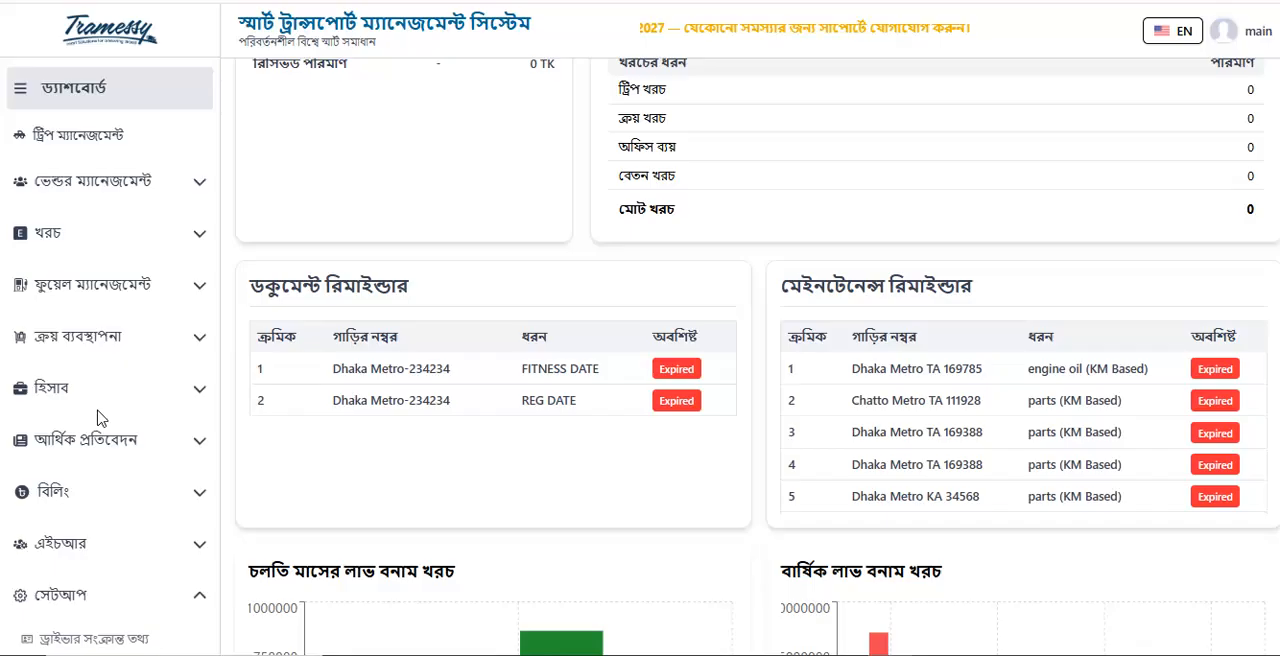
Open the vendor list under vendor management and start a new vendor entry
left_click(136, 192)
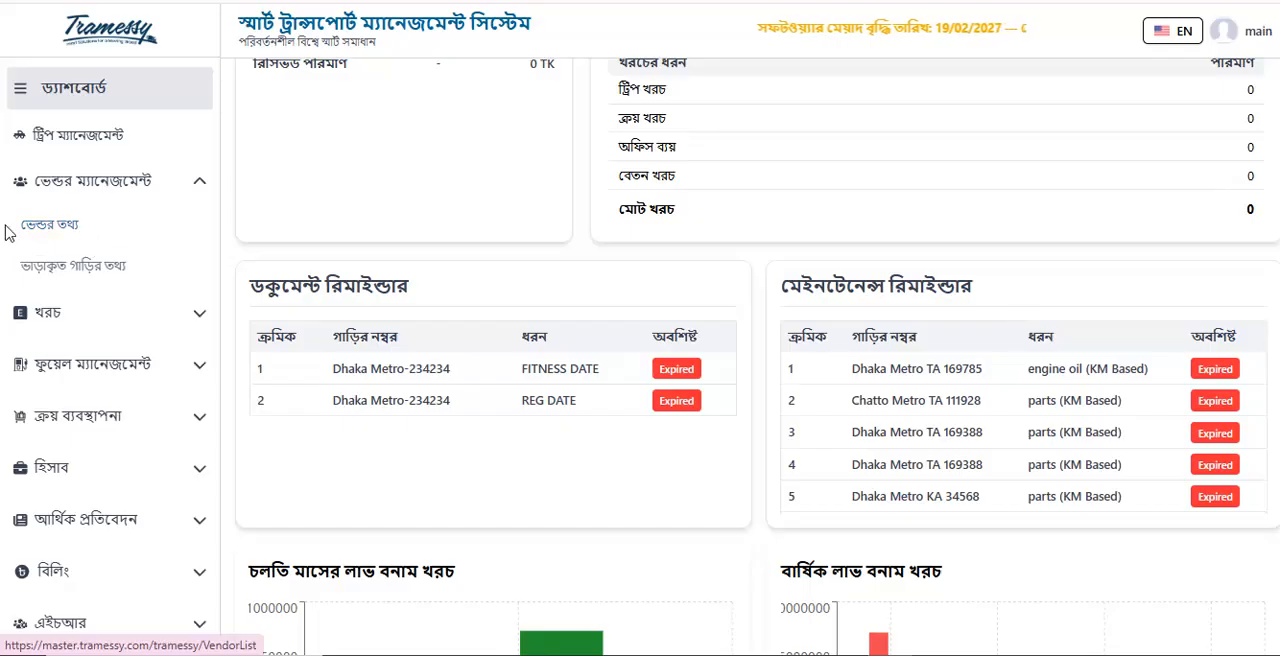
left_click(60, 230)
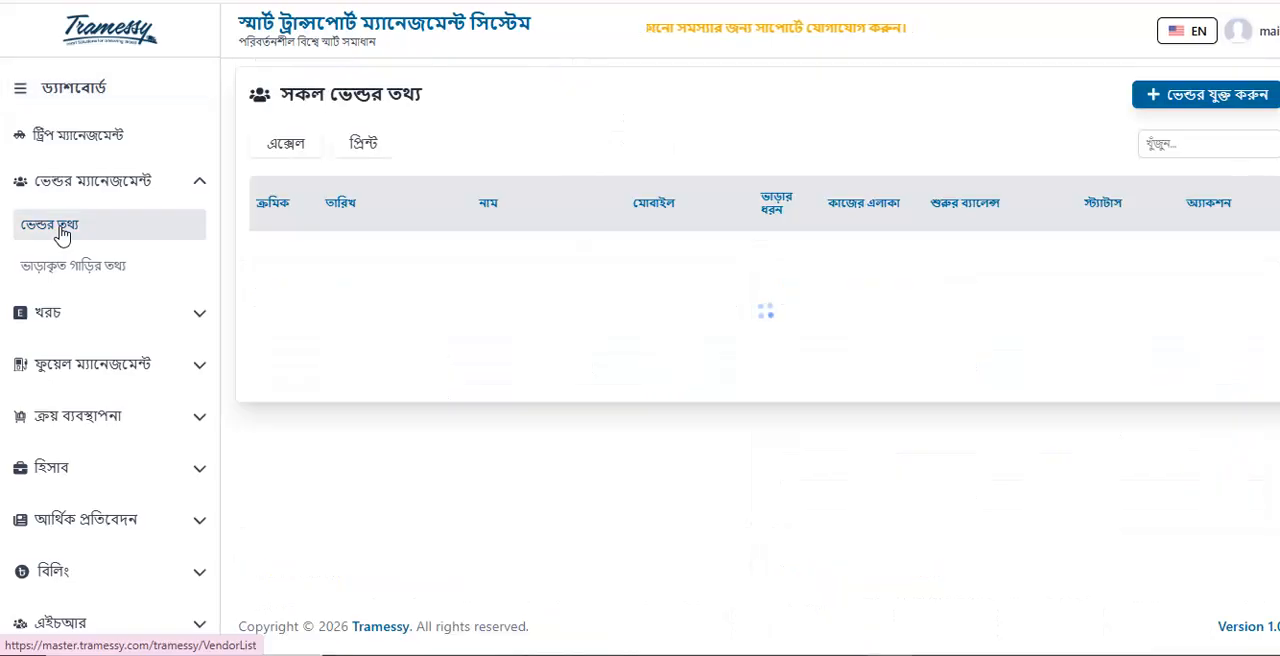
left_click(1215, 104)
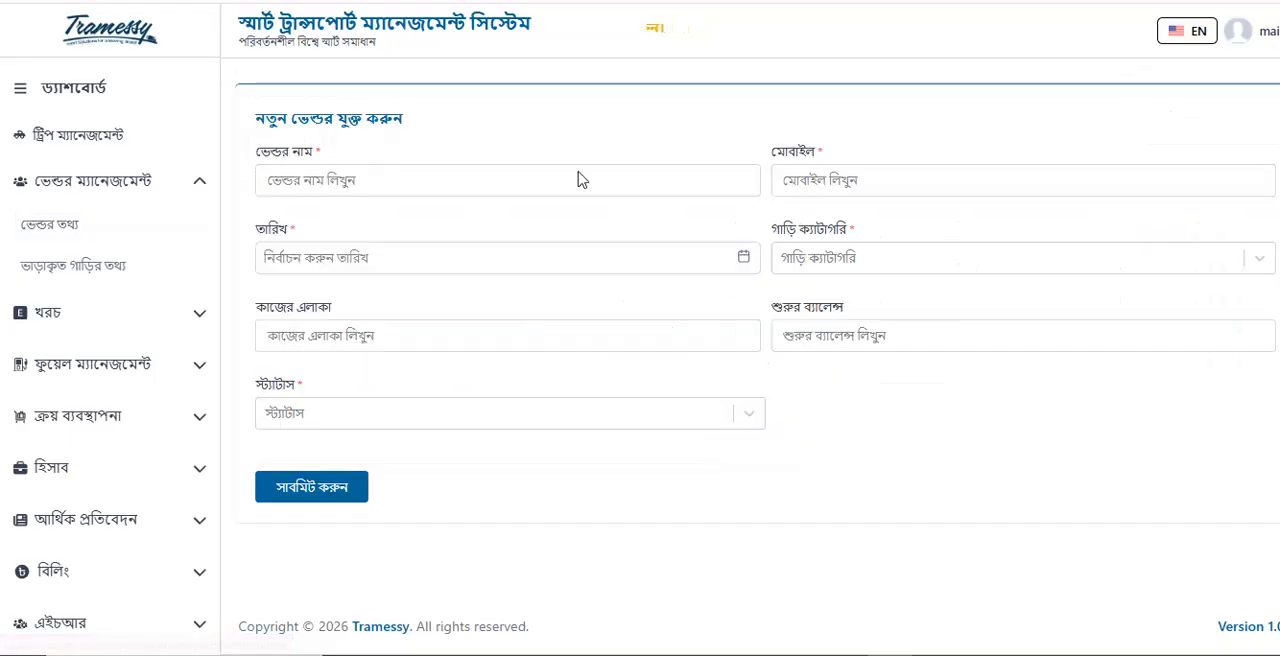
Enter the vendor's name and mobile number in the new vendor form
left_click(443, 188)
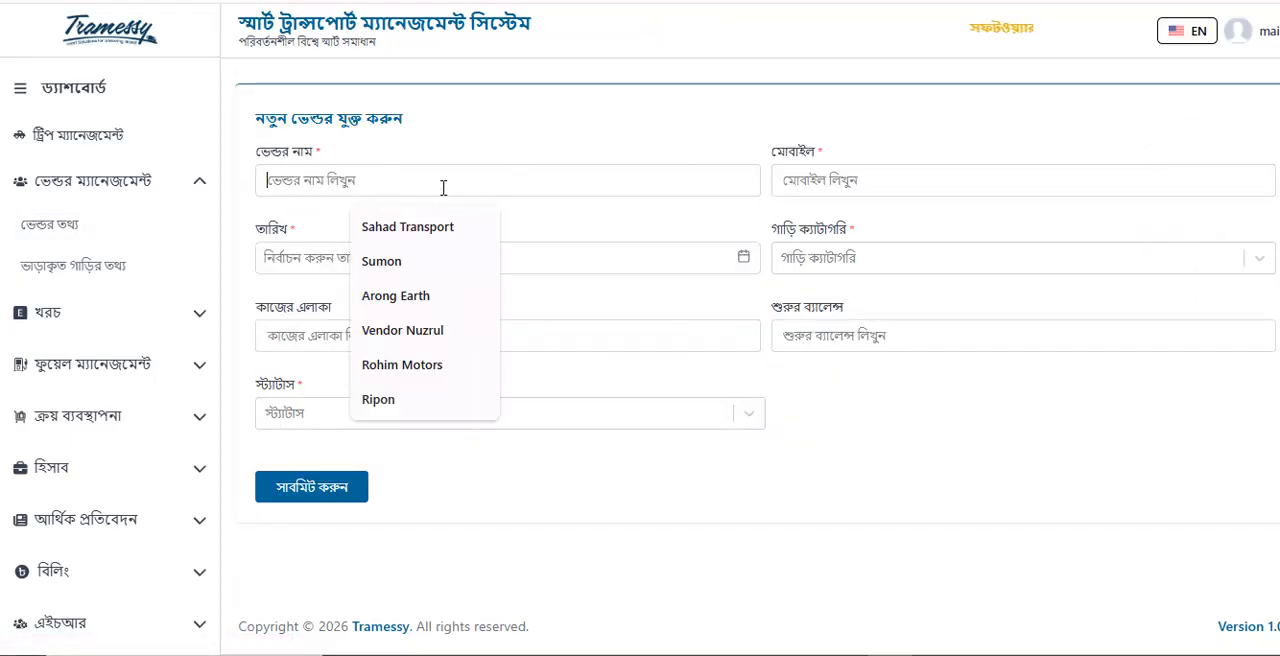
type("Verndor Roktim")
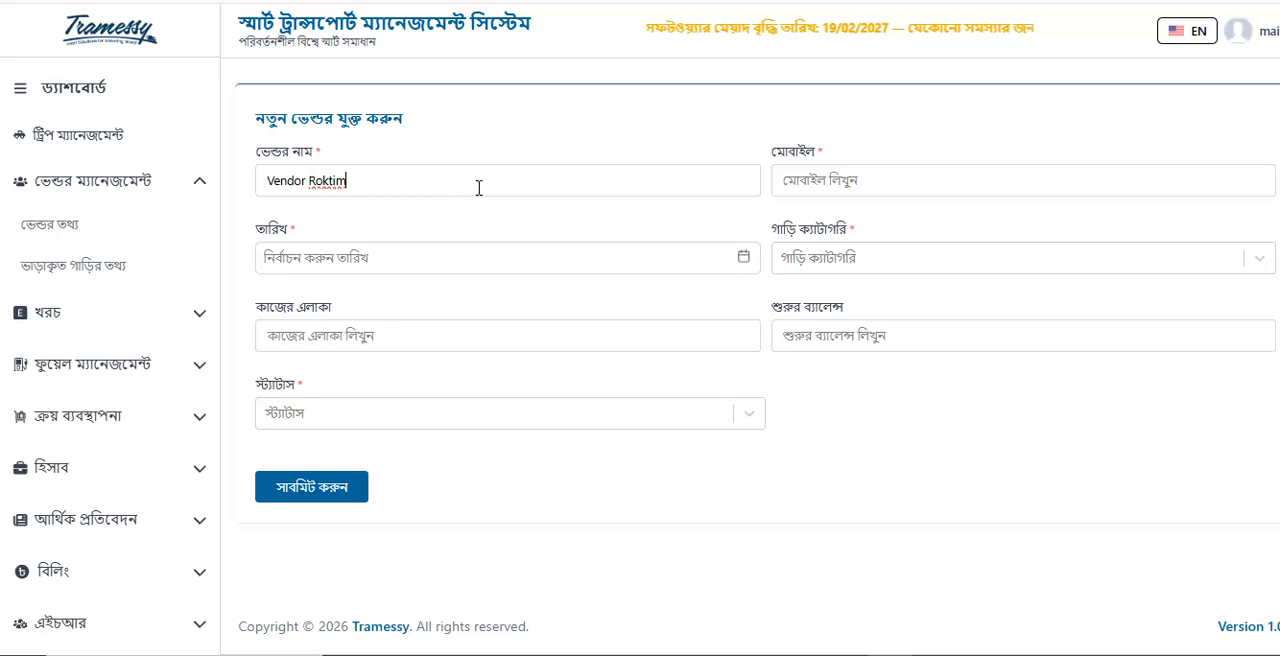
left_click(848, 183)
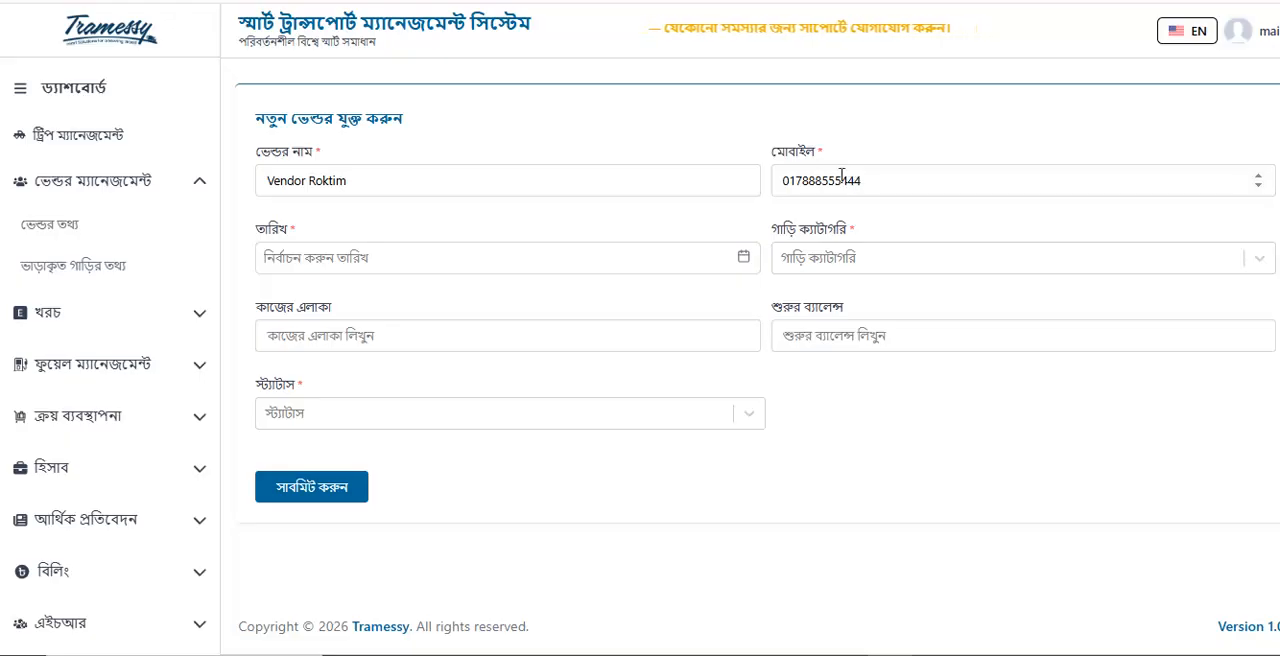
Set the vendor's date to 18-04-2026 and the vehicle category to পিকআপ (pickup)
left_click(401, 265)
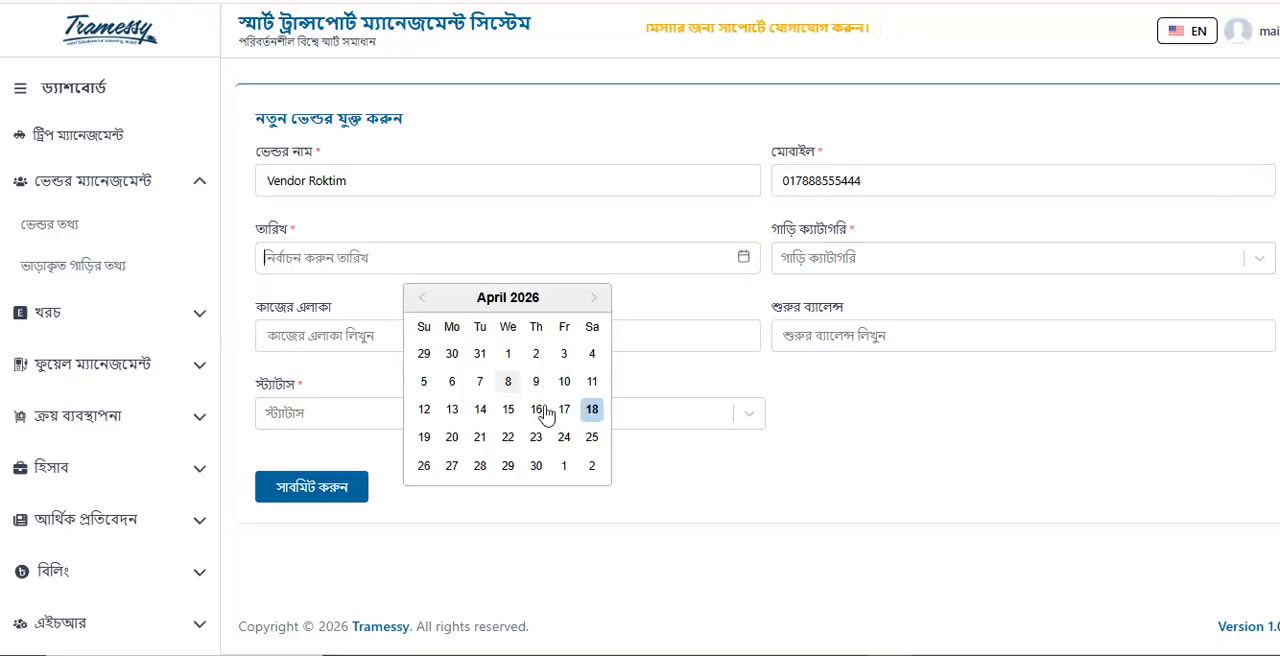
left_click(591, 412)
left_click(876, 264)
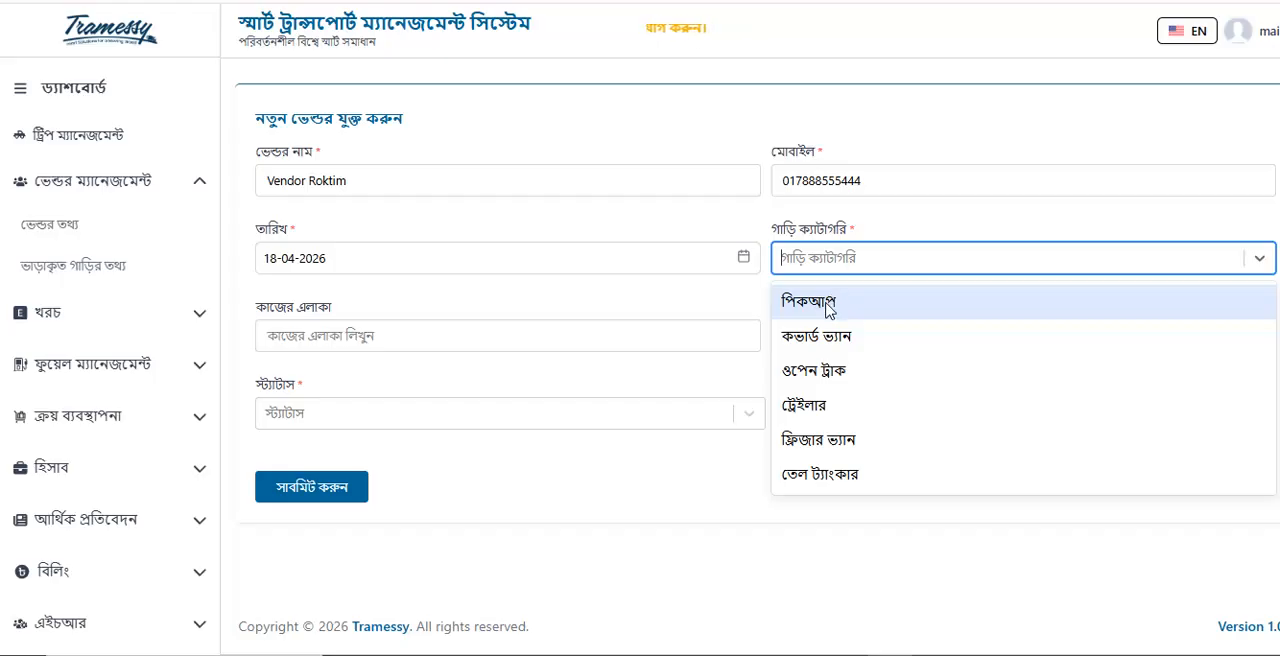
left_click(826, 311)
Add ওপেন ট্রাক (open truck) as a second vehicle category for the vendor and remove it again
left_click(892, 260)
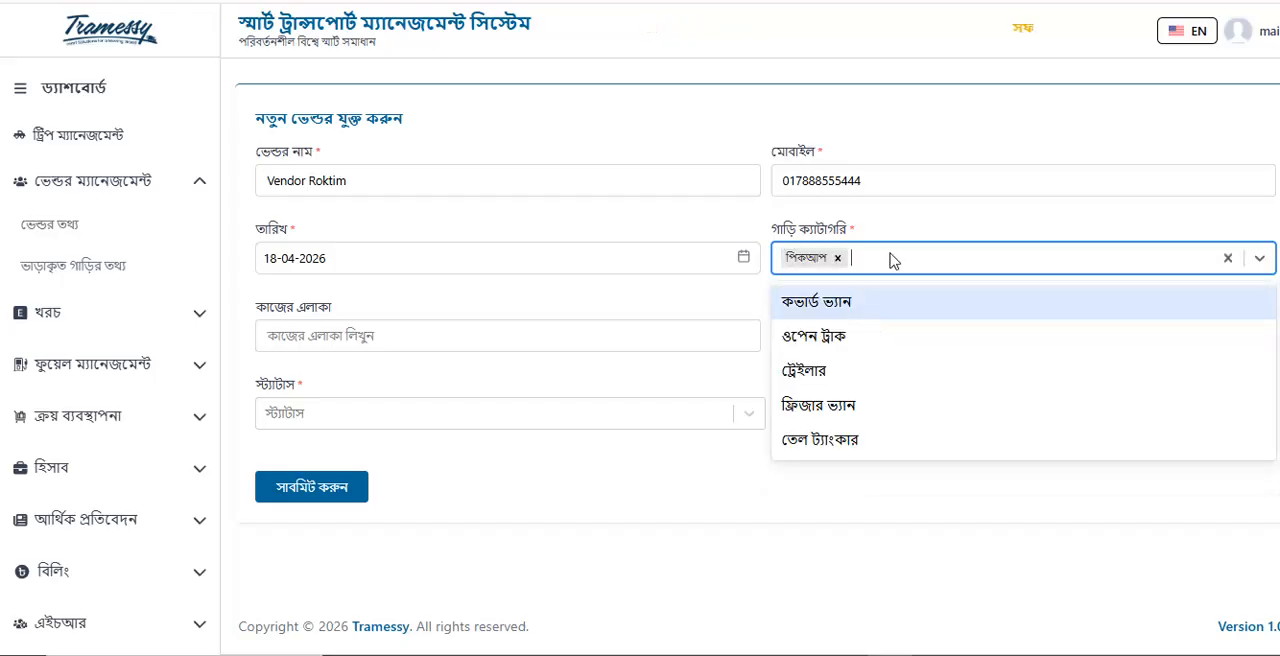
left_click(845, 334)
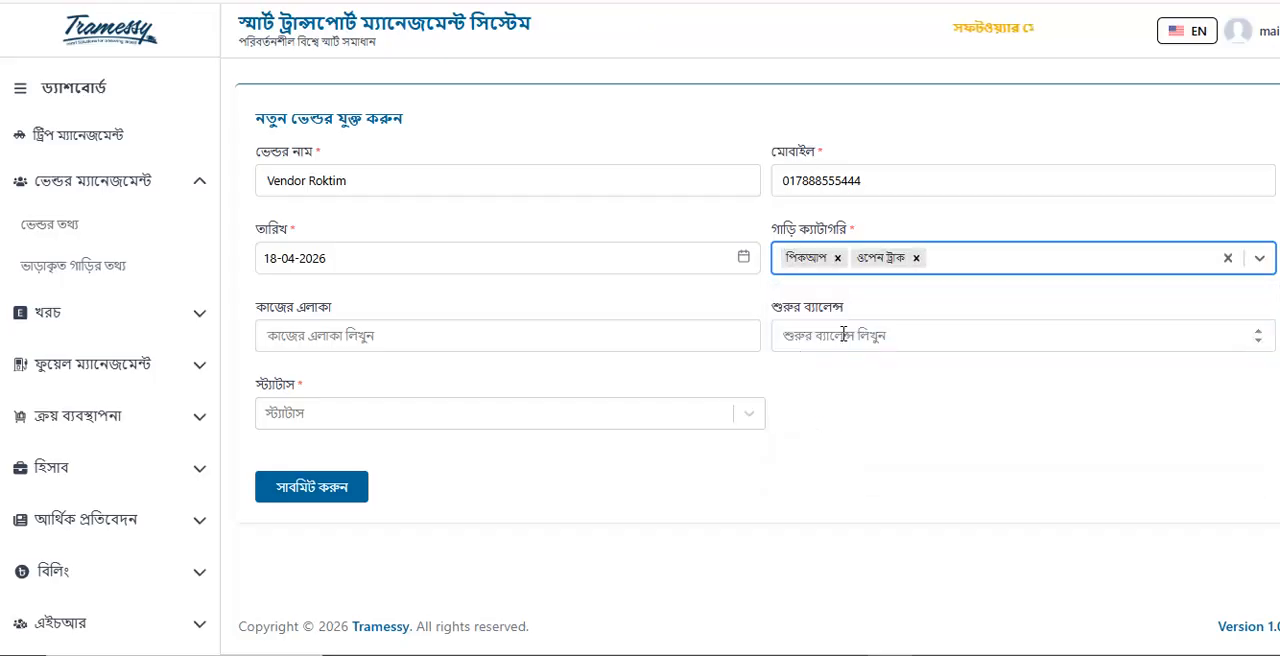
left_click(950, 268)
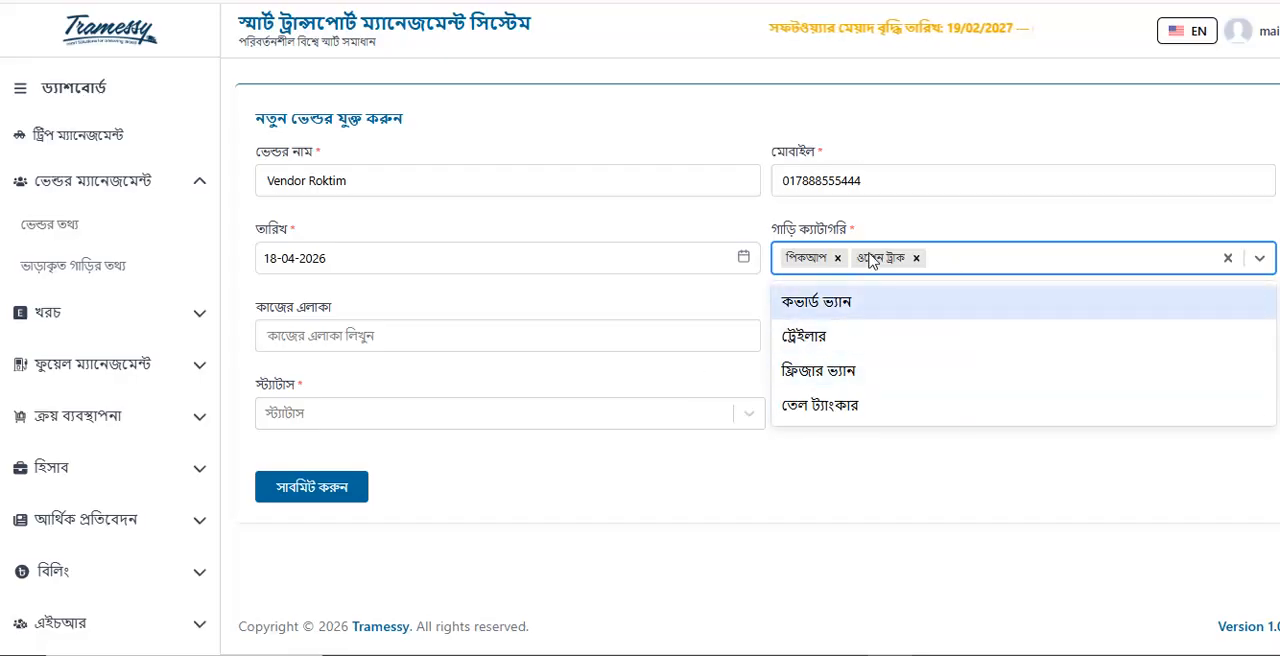
left_click(915, 258)
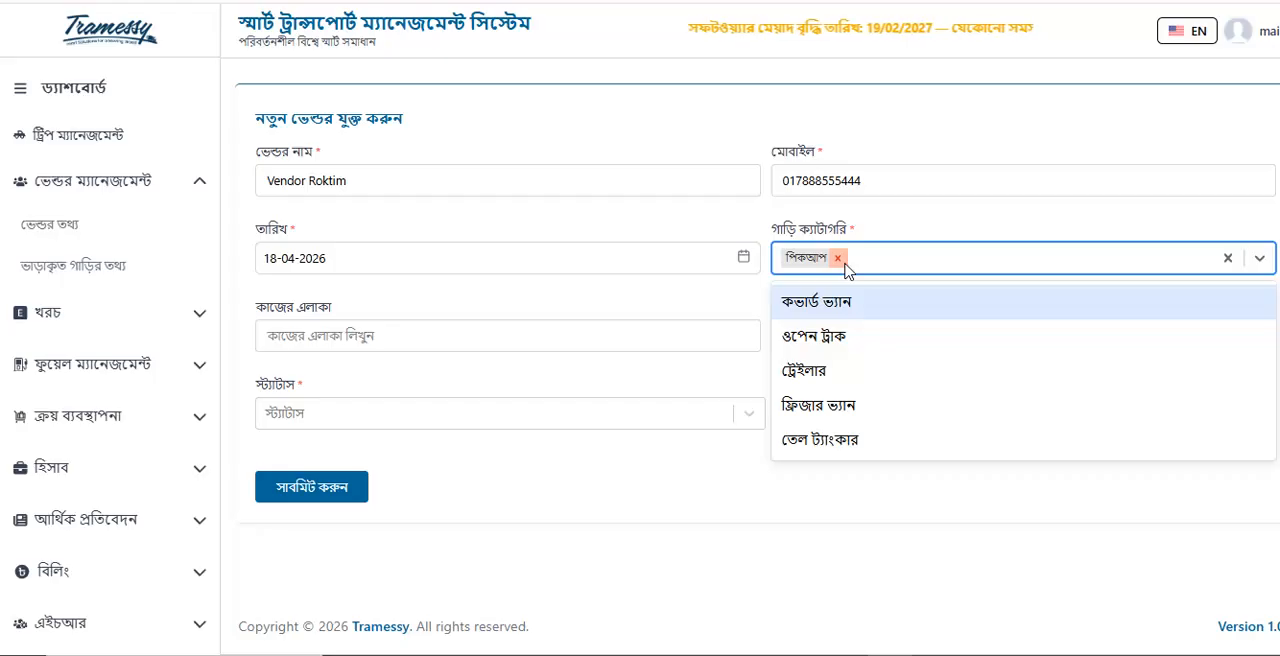
left_click(911, 234)
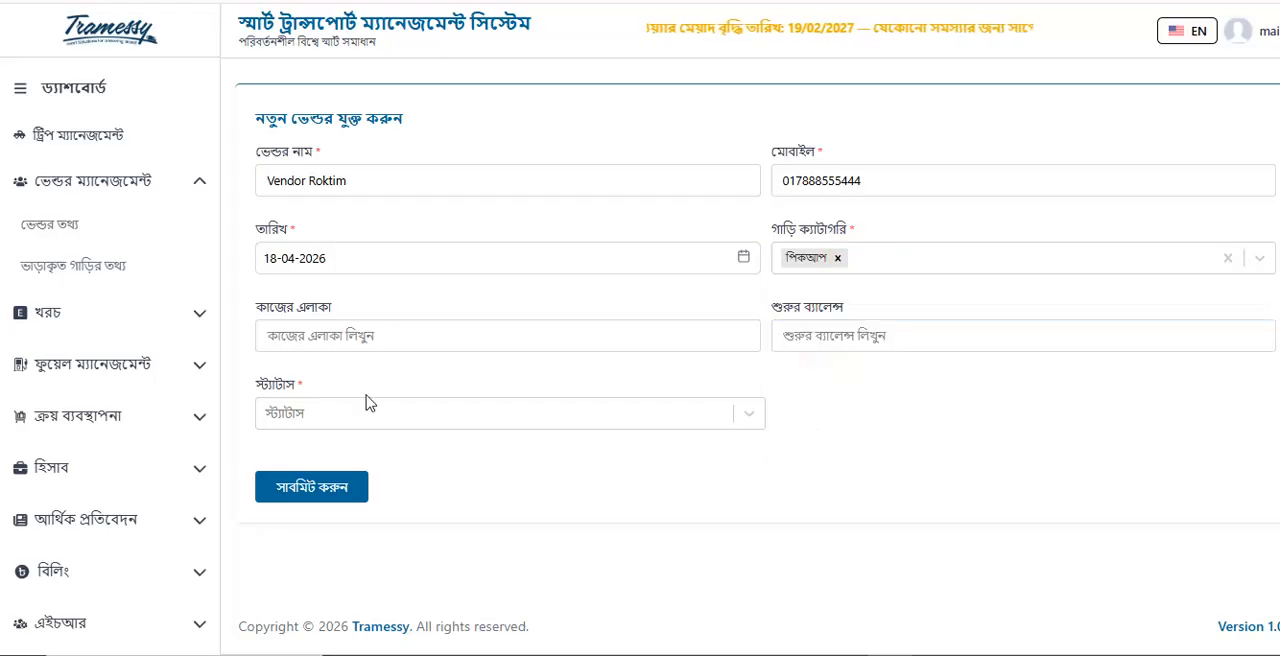
Set the vendor's work area to Dhaka to Khulna and the opening balance to 00
left_click(371, 335)
left_click(392, 417)
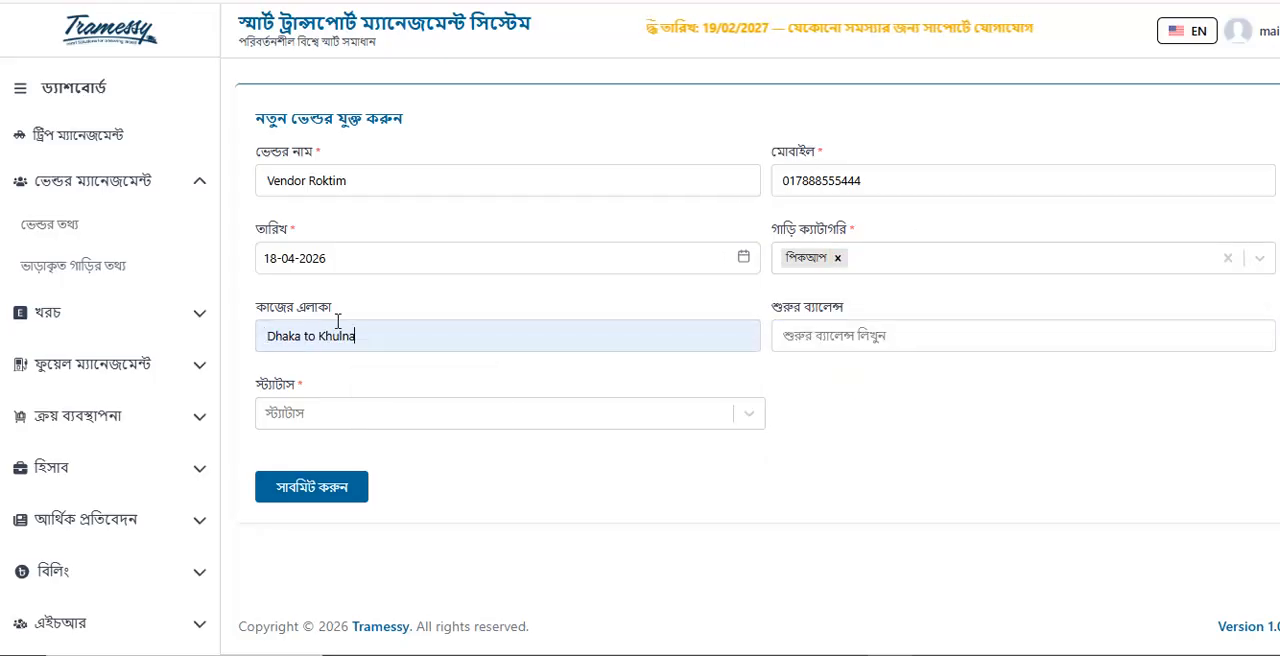
left_click(882, 336)
left_click(886, 384)
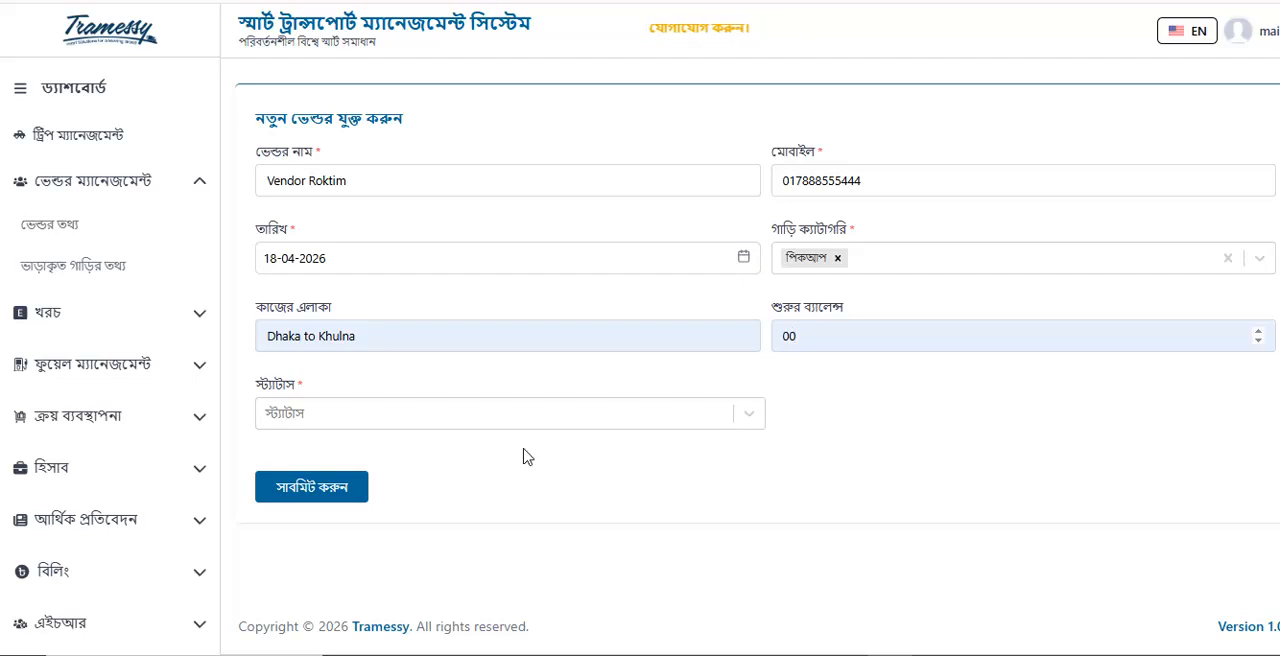
Submit the vendor with the status সক্রিয় (active) and check its new row in the vendor list
left_click(508, 422)
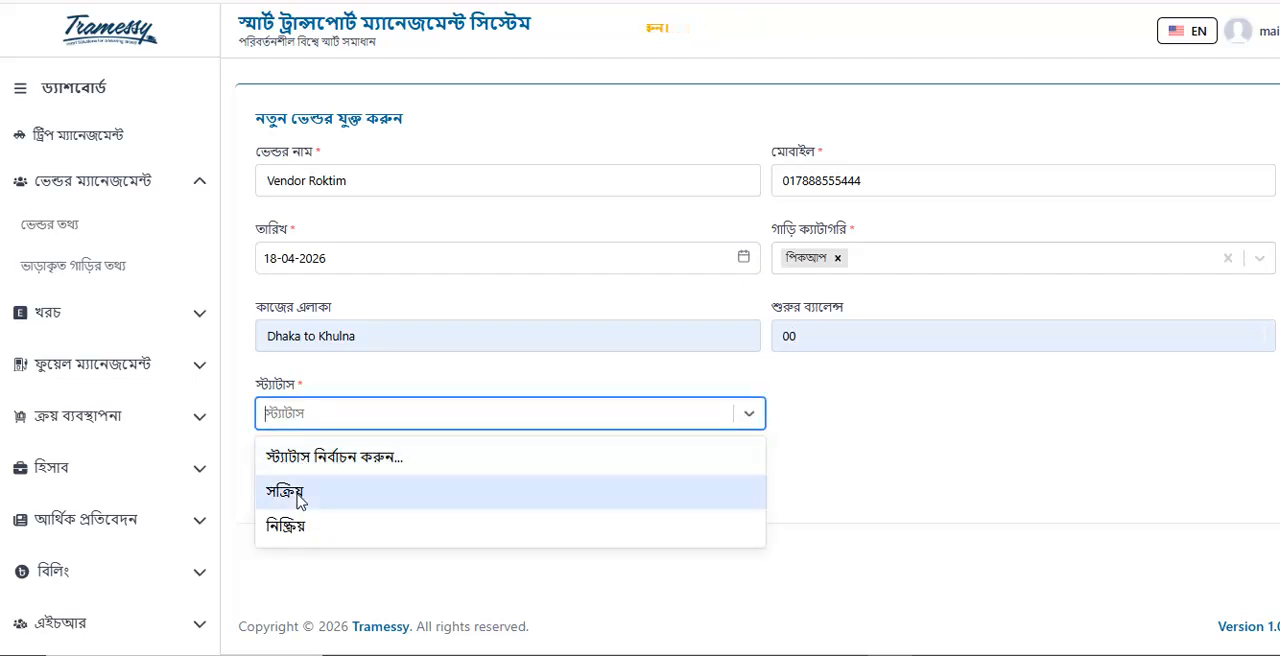
left_click(295, 492)
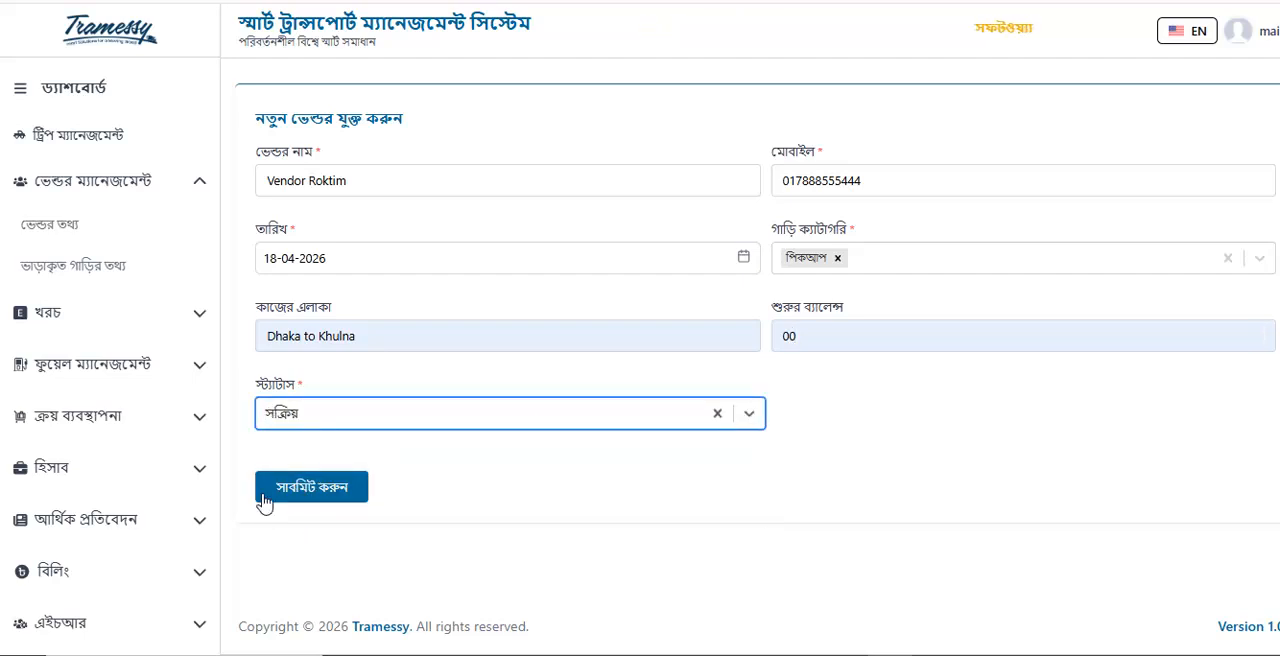
left_click(337, 496)
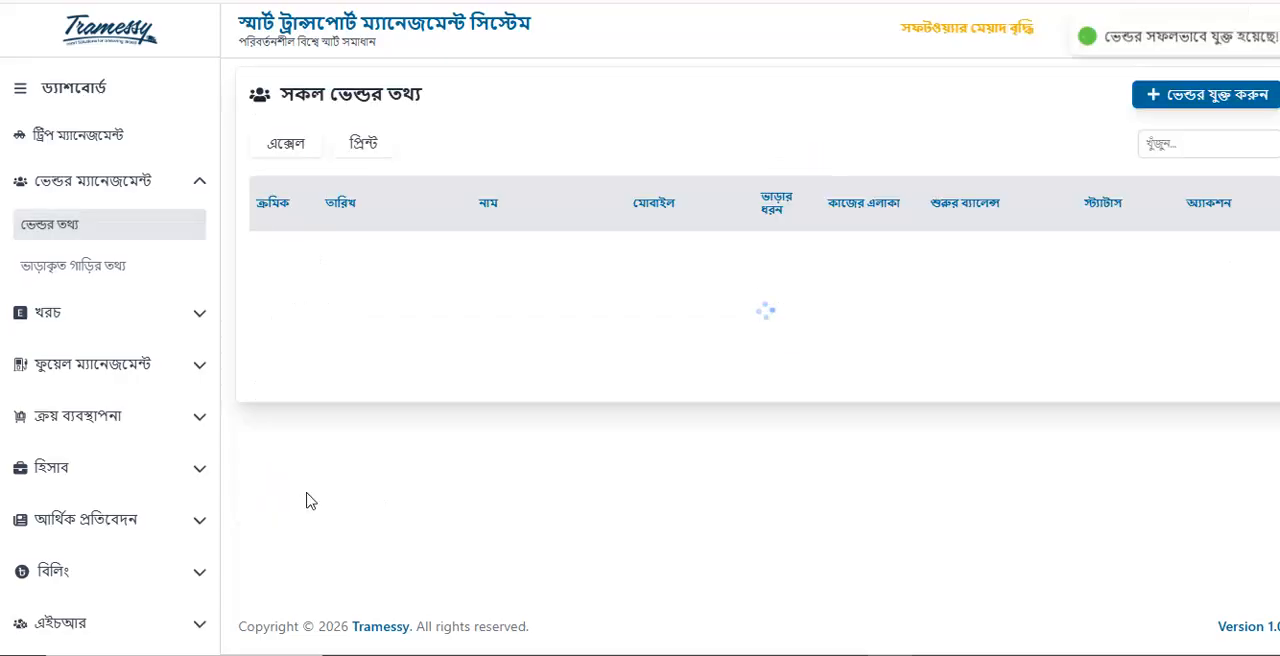
left_click_drag(322, 410, 398, 425)
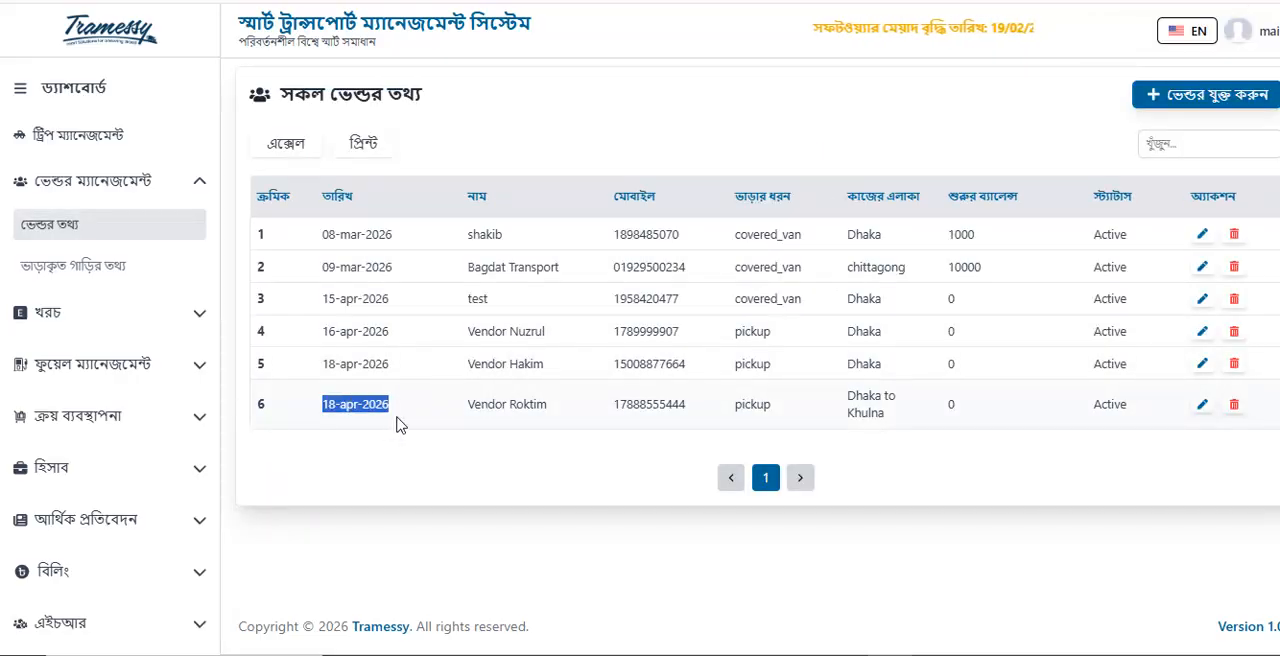
left_click_drag(469, 408, 899, 428)
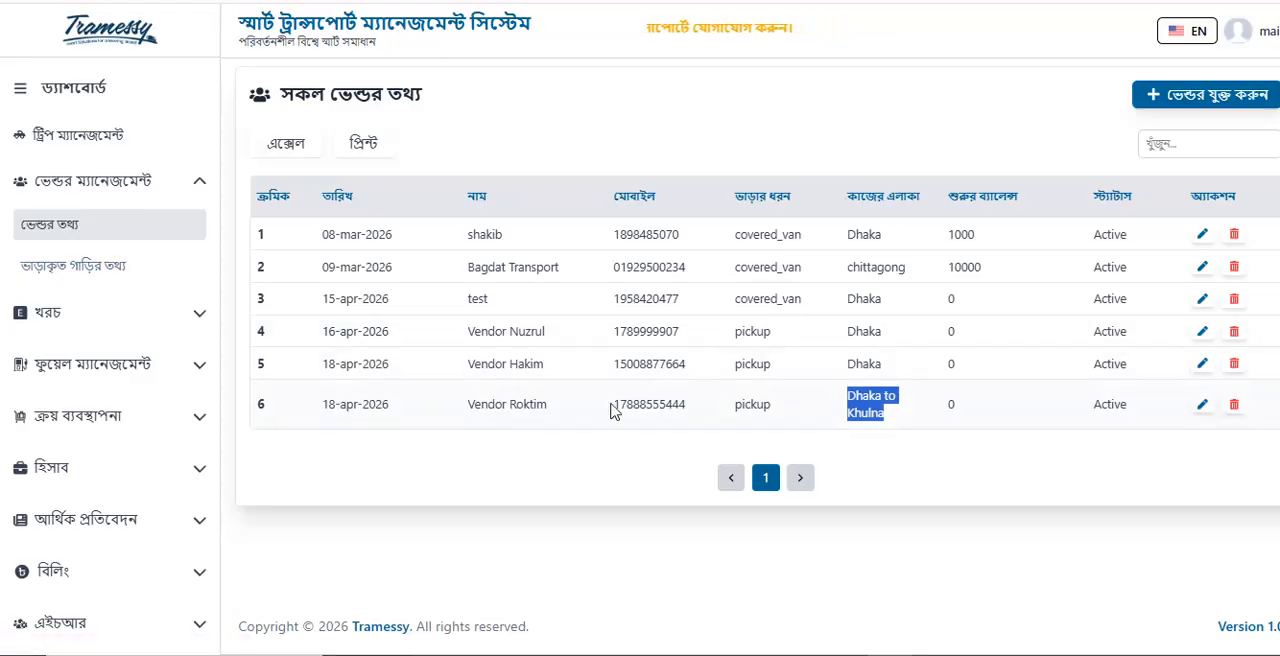
Start a new rented vehicle entry and name the vehicle "Pickup Form" followed by the vendor's name
left_click(70, 276)
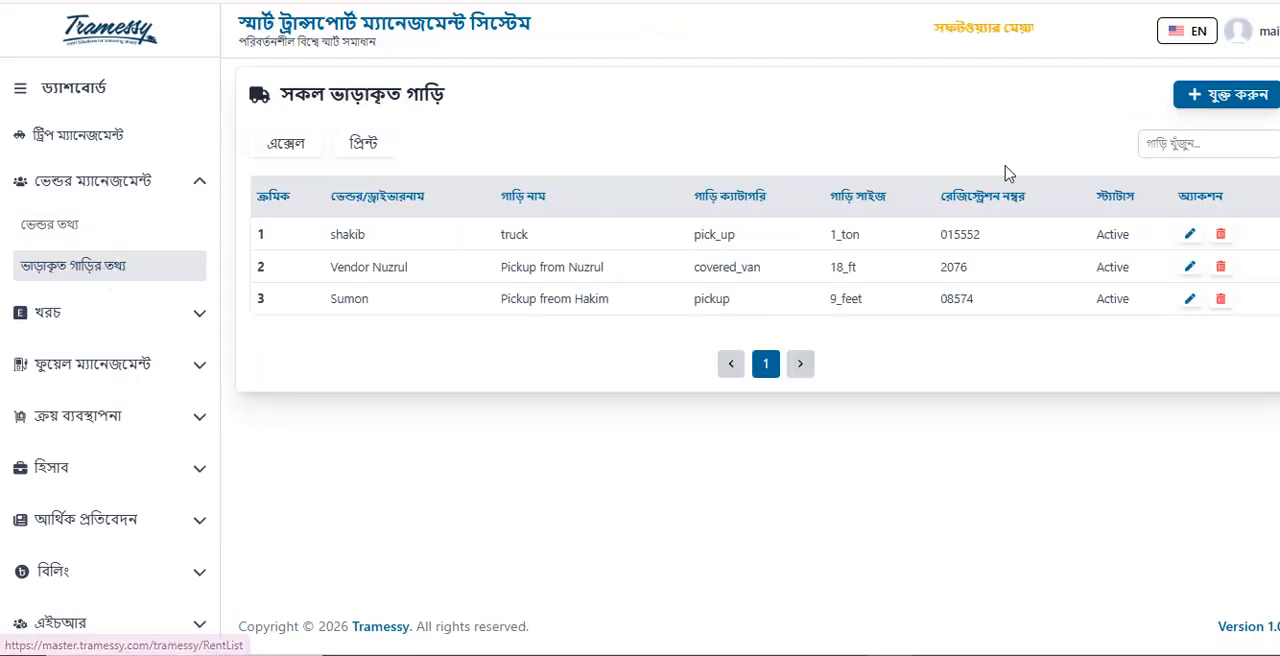
left_click(1228, 95)
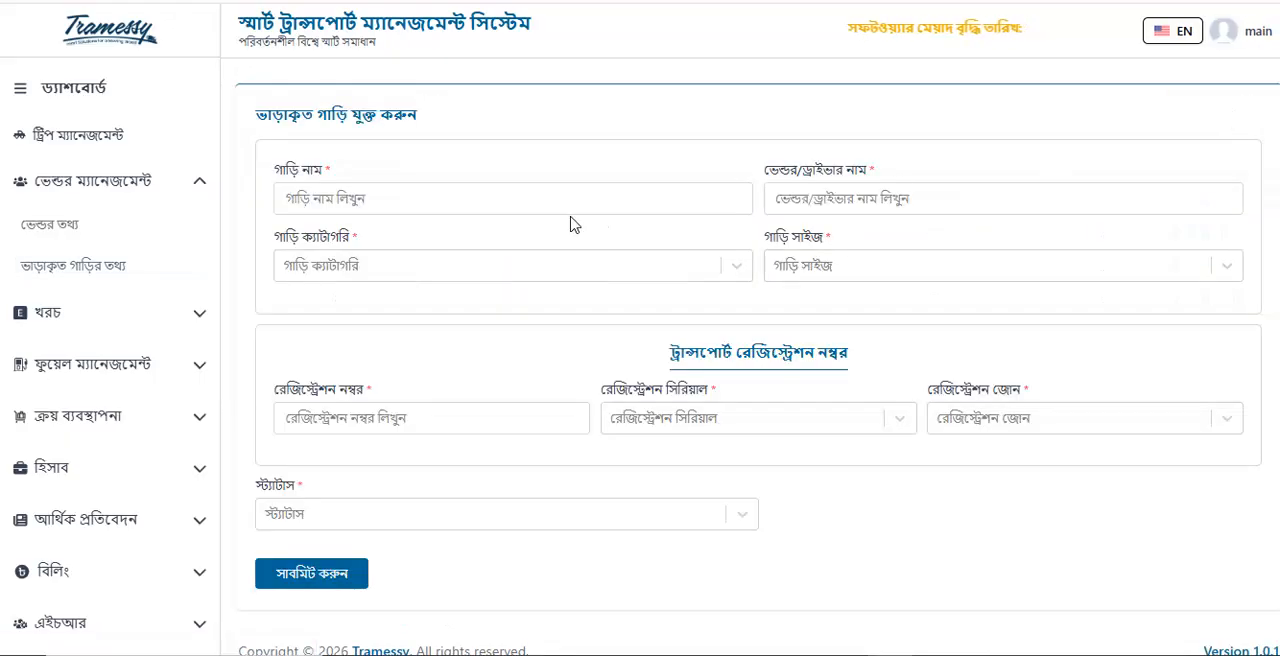
left_click(367, 196)
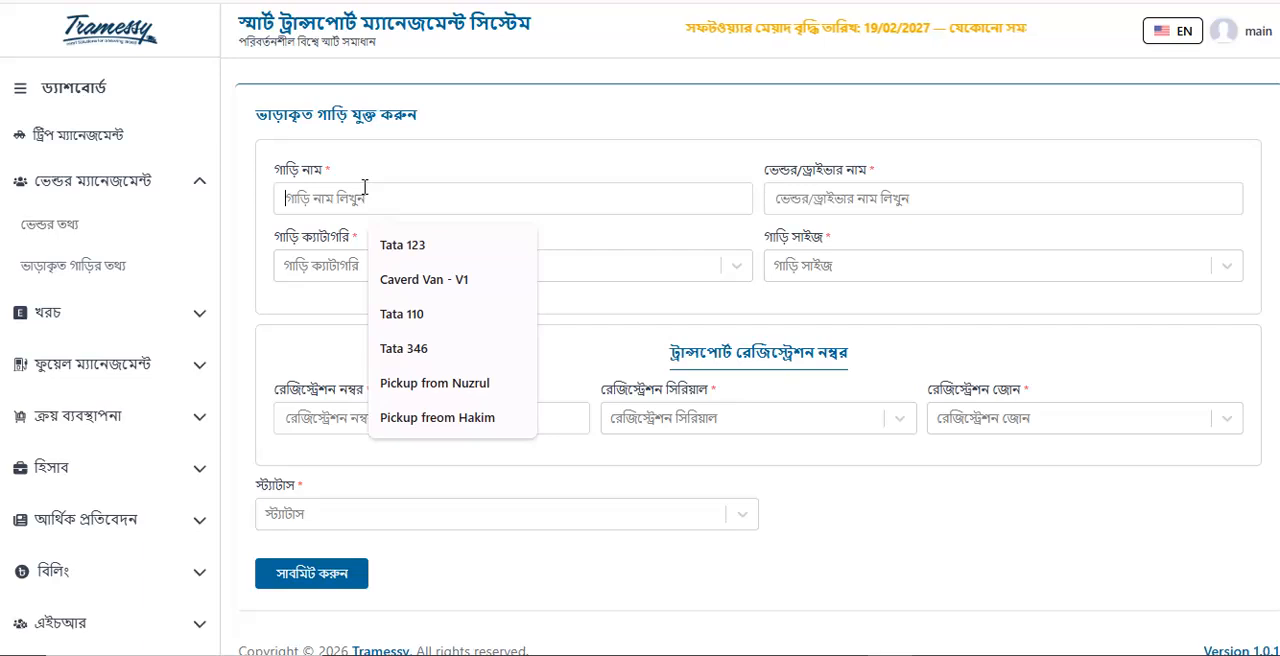
type("Pickup Fom")
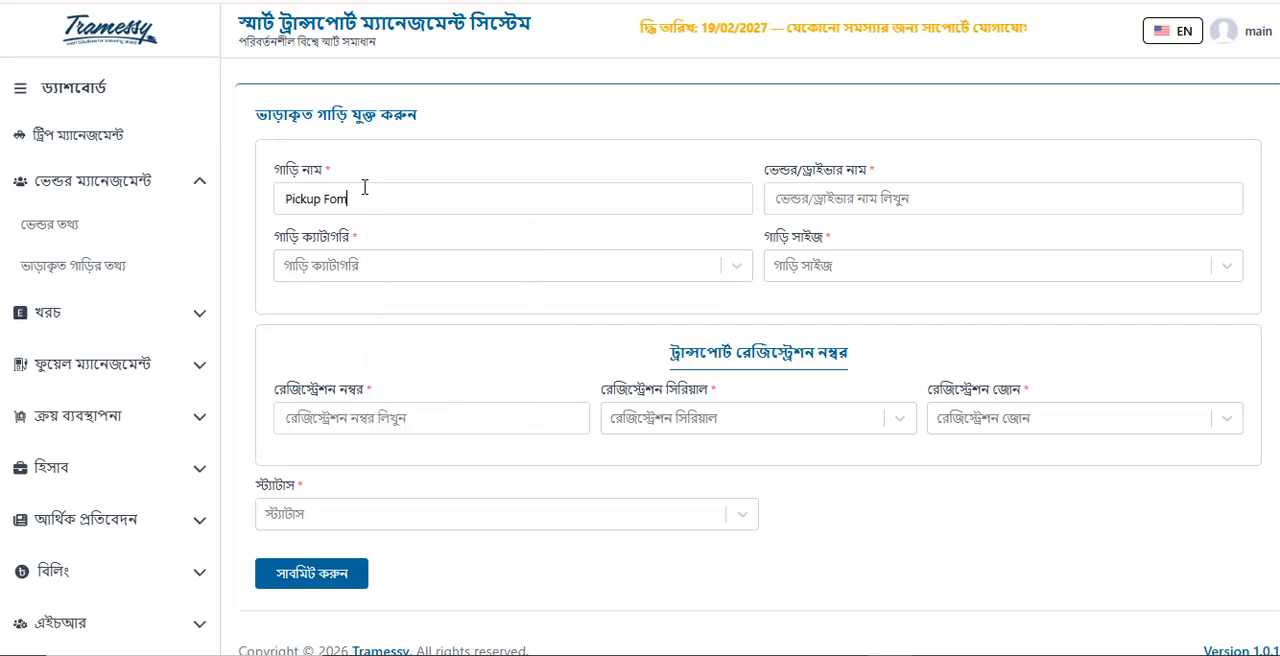
key("BackSpace")
type("rom Roktim")
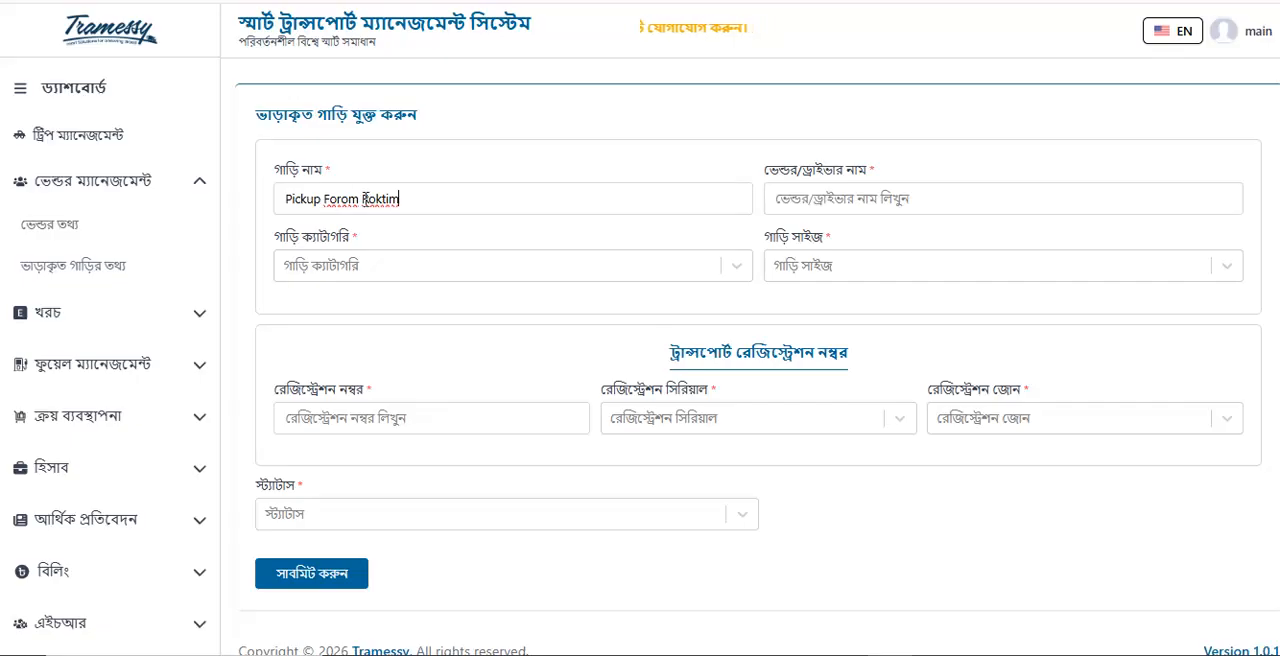
key("BackSpace")
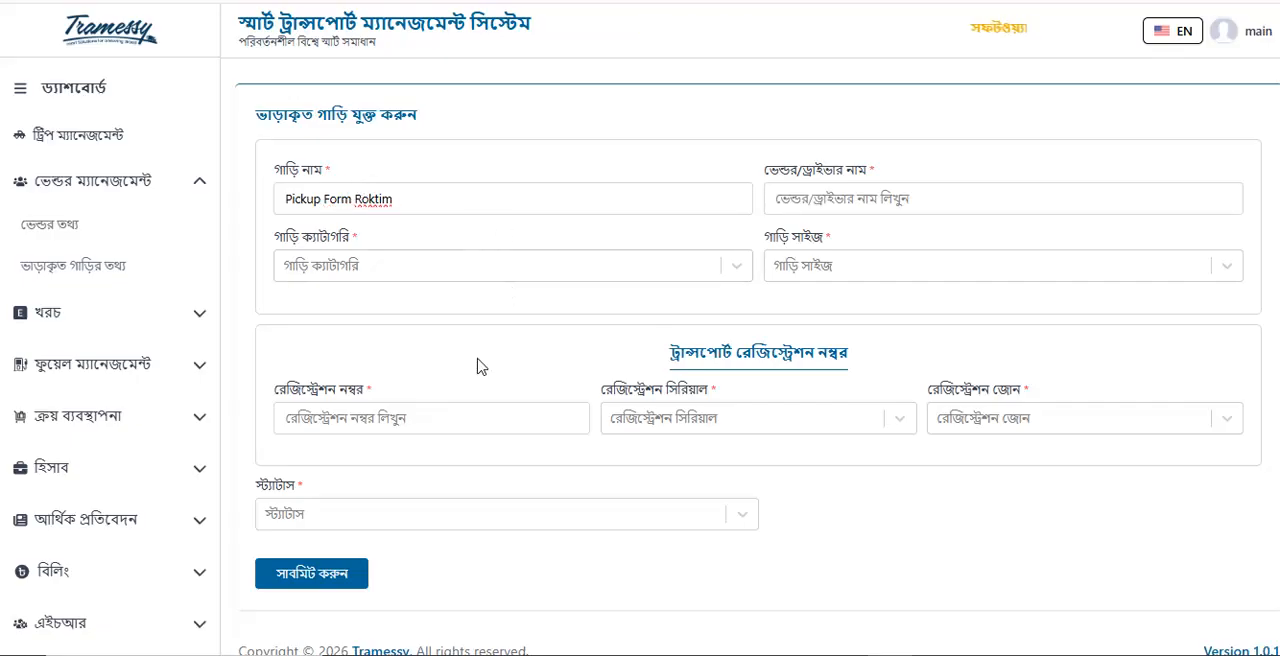
Fill in the vendor/driver name from the suggested entries and set the vehicle category to Pickup
left_click(834, 195)
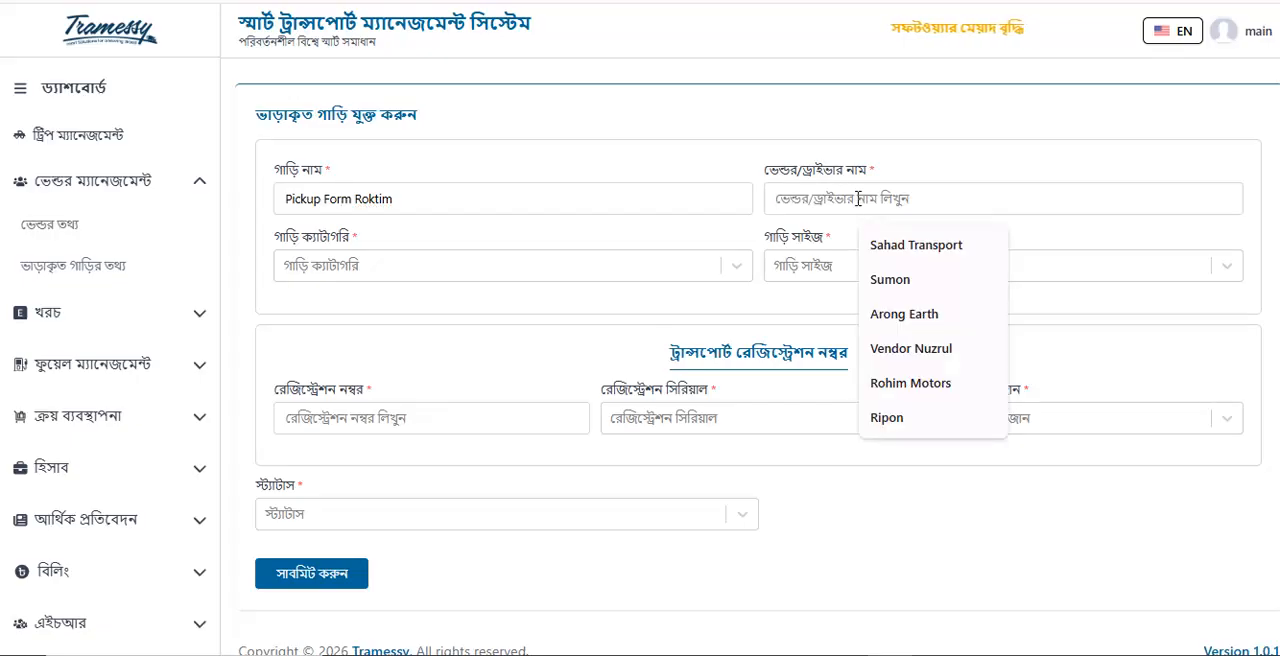
left_click(895, 279)
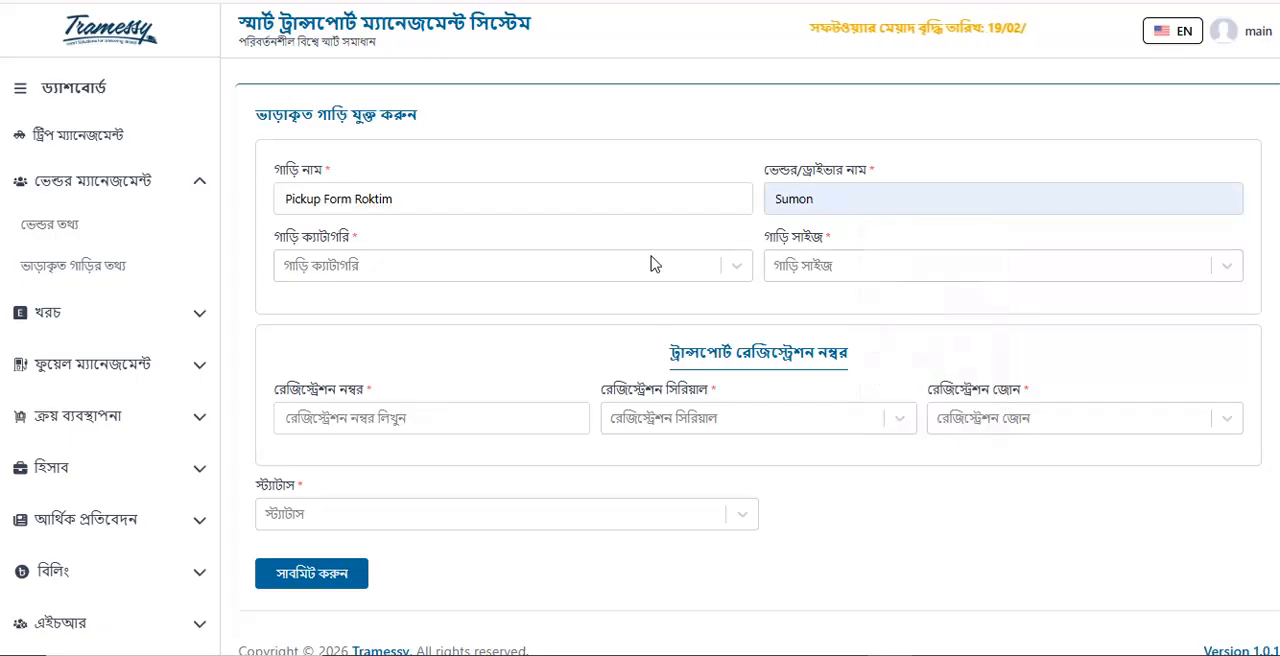
left_click(451, 269)
left_click(393, 317)
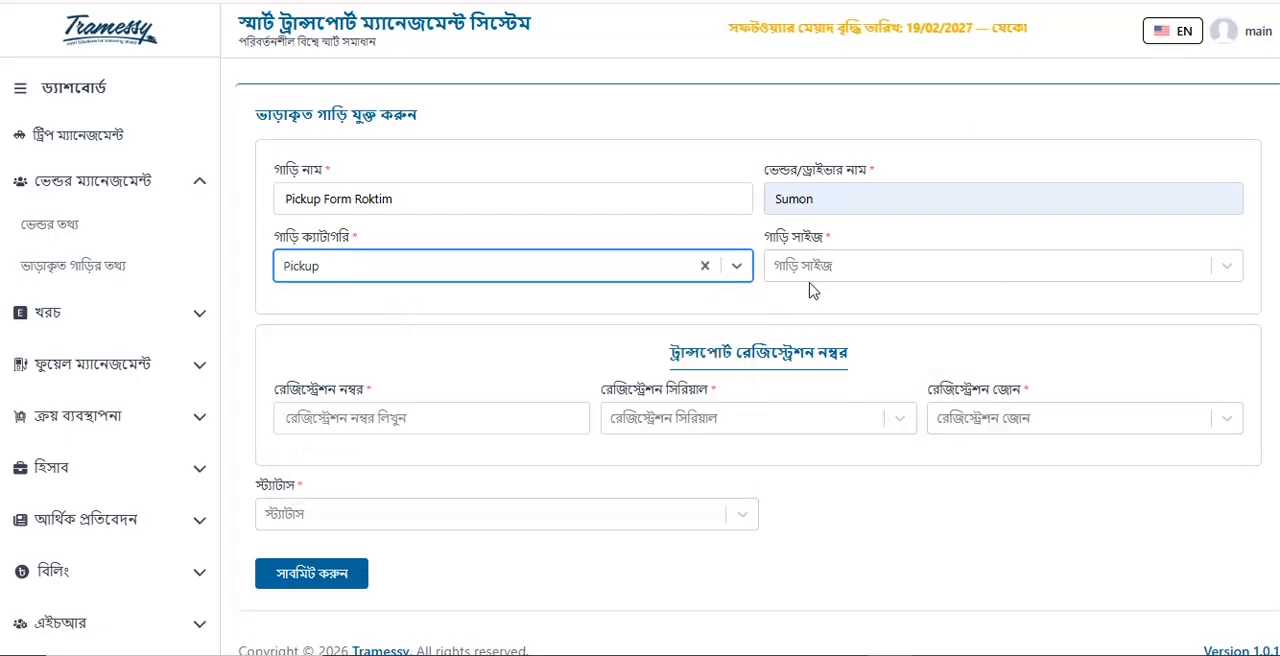
Set the rented pickup's vehicle size to 9 Feet
left_click(849, 272)
scroll(848, 380, "down", 1)
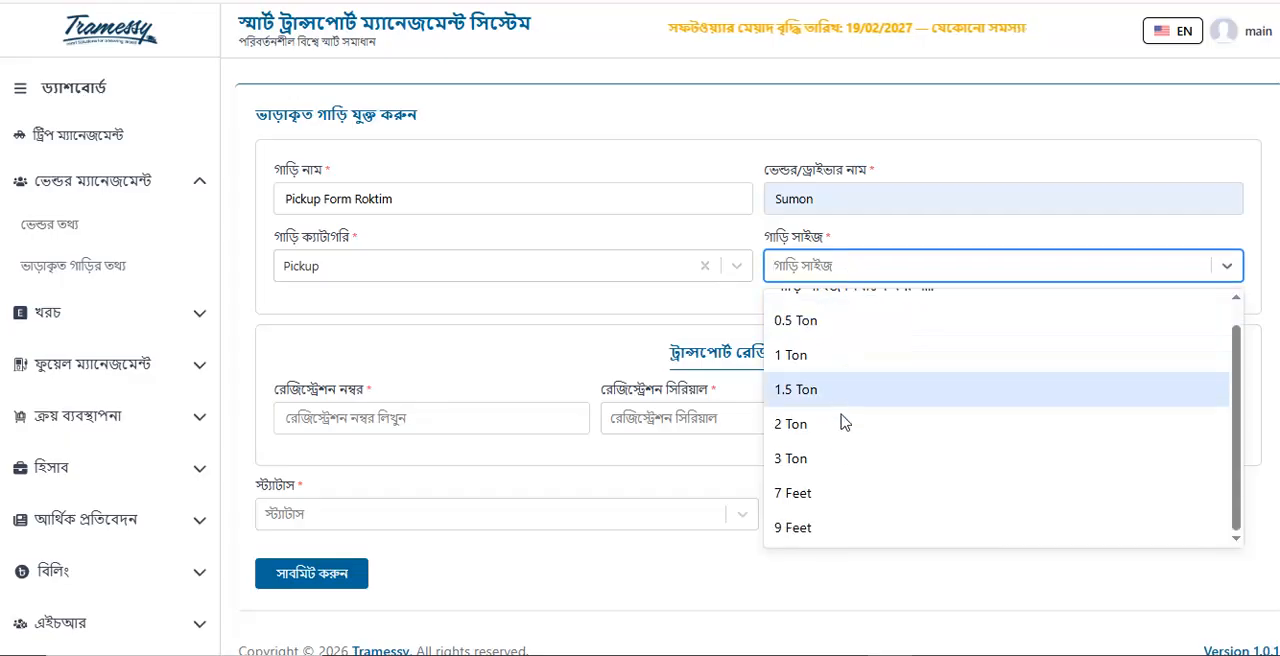
left_click(822, 528)
scroll(436, 386, "down", 1)
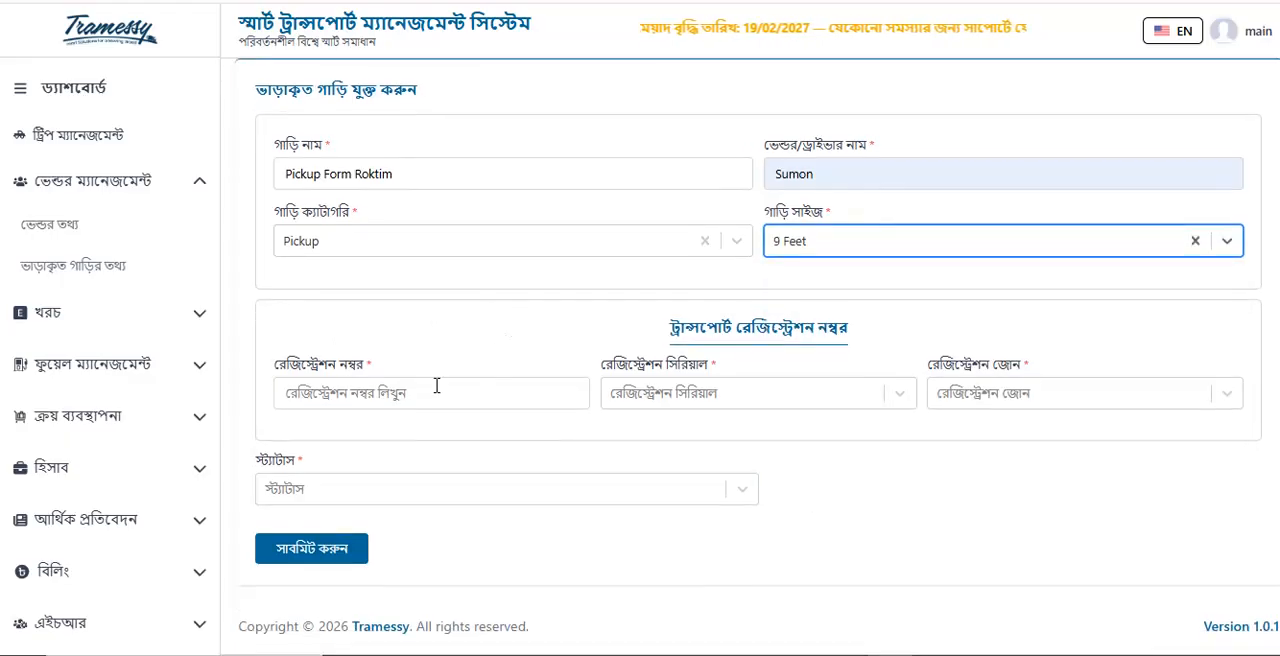
left_click(425, 397)
type("08654346")
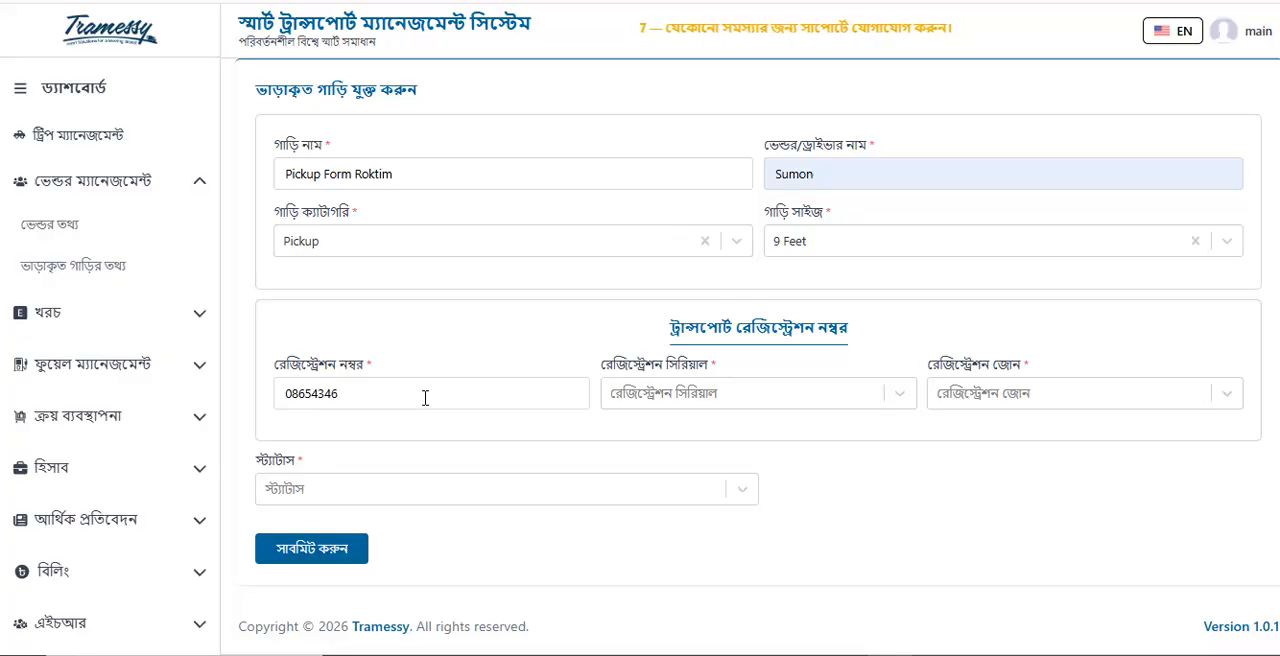
left_click(797, 400)
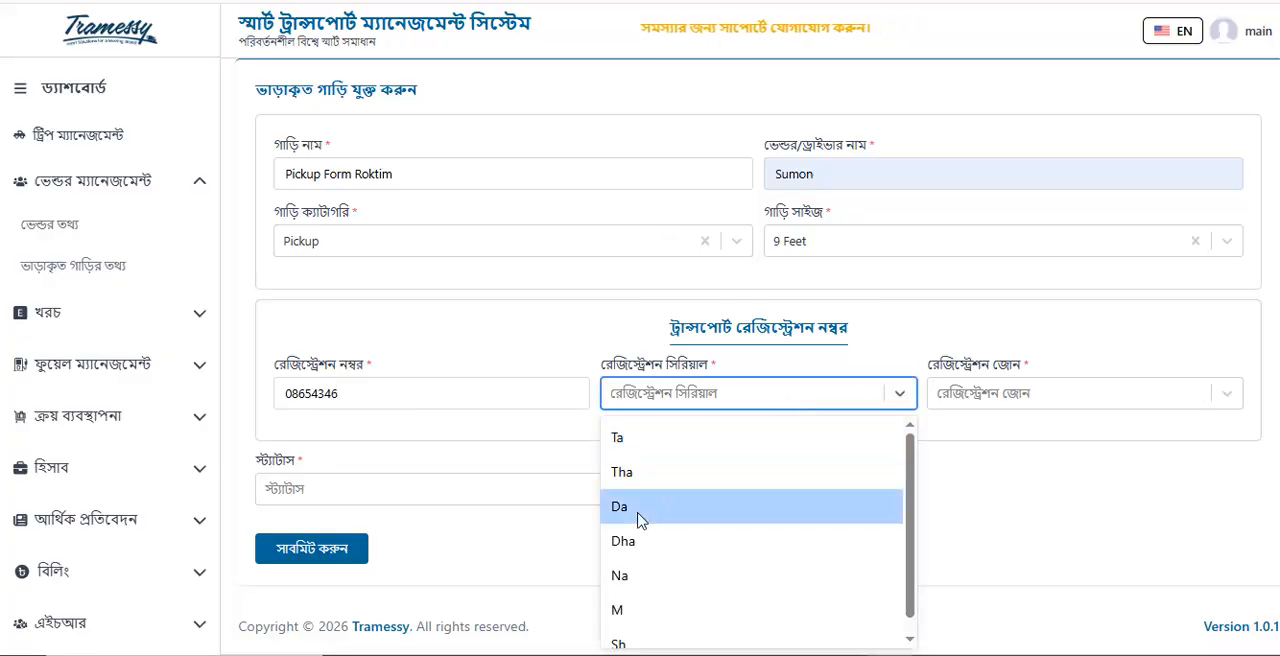
left_click(643, 518)
left_click(1050, 402)
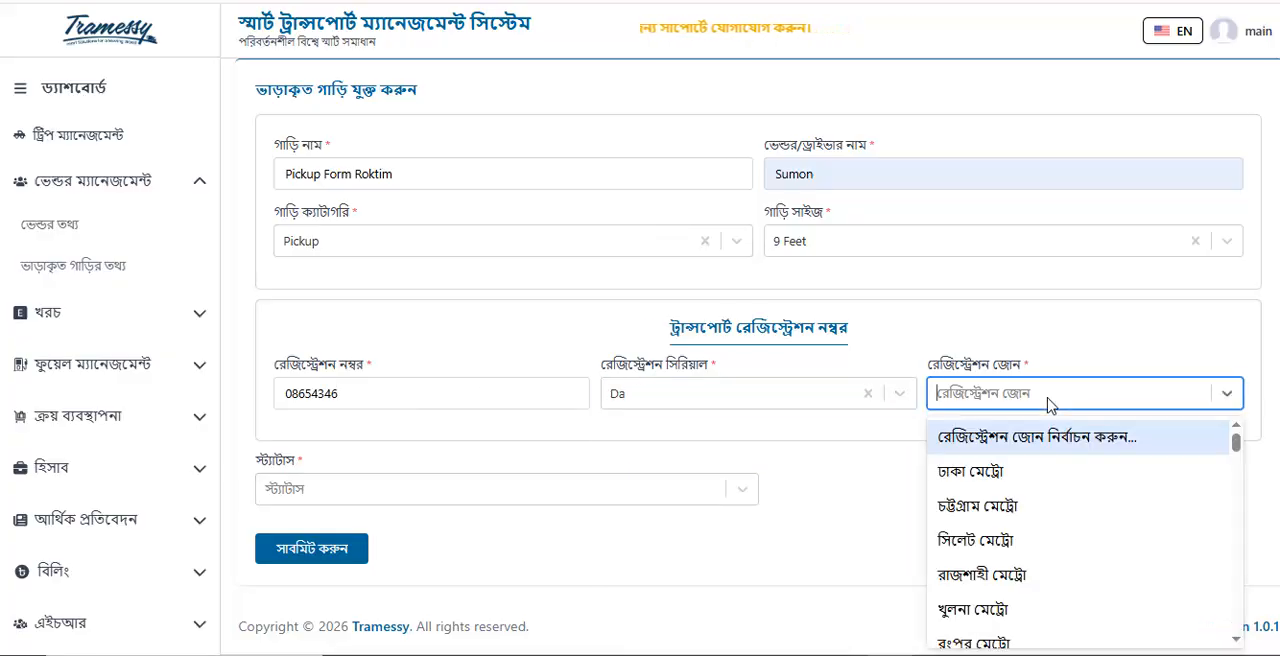
left_click(1005, 473)
Submit the rented vehicle with the status সক্রিয় (active) and check its new row in the rented vehicle list
left_click(477, 500)
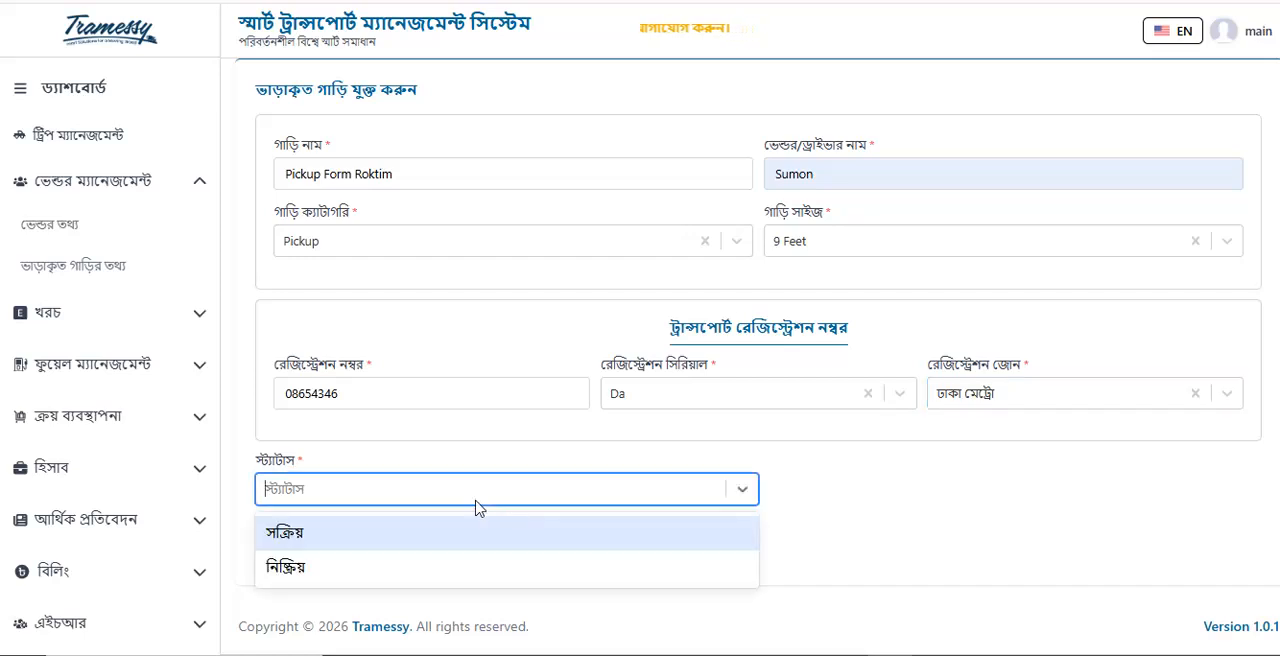
left_click(332, 545)
left_click(297, 551)
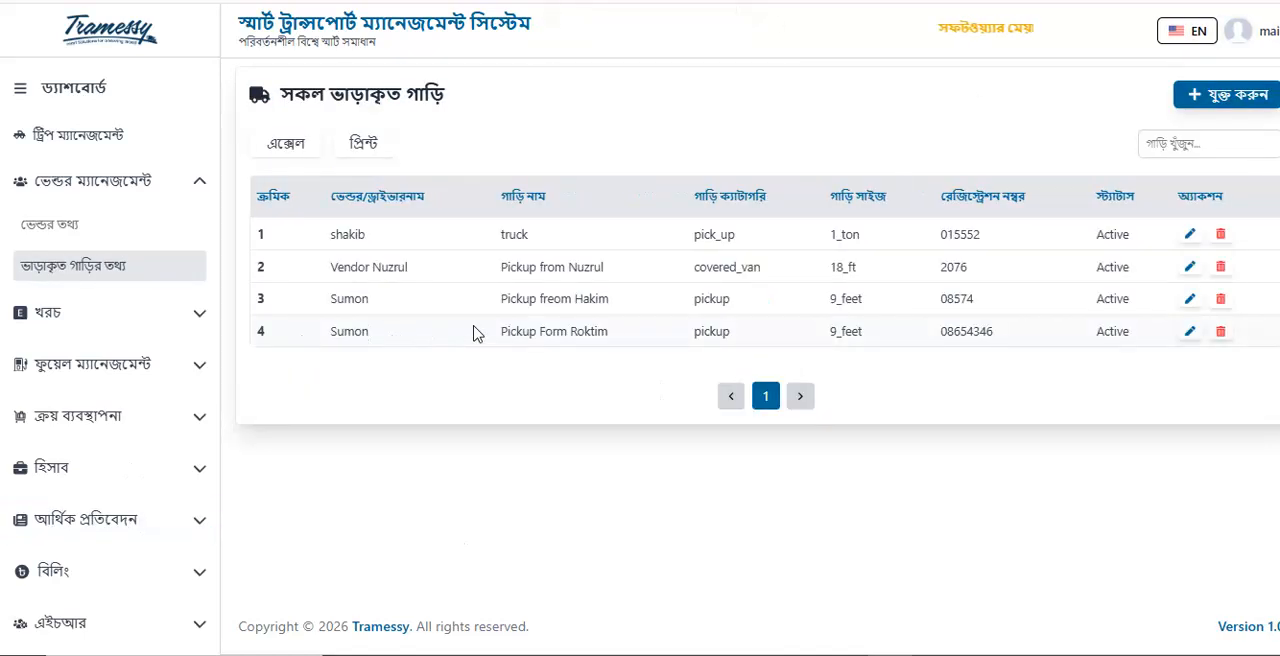
left_click_drag(498, 332, 634, 337)
left_click(625, 350)
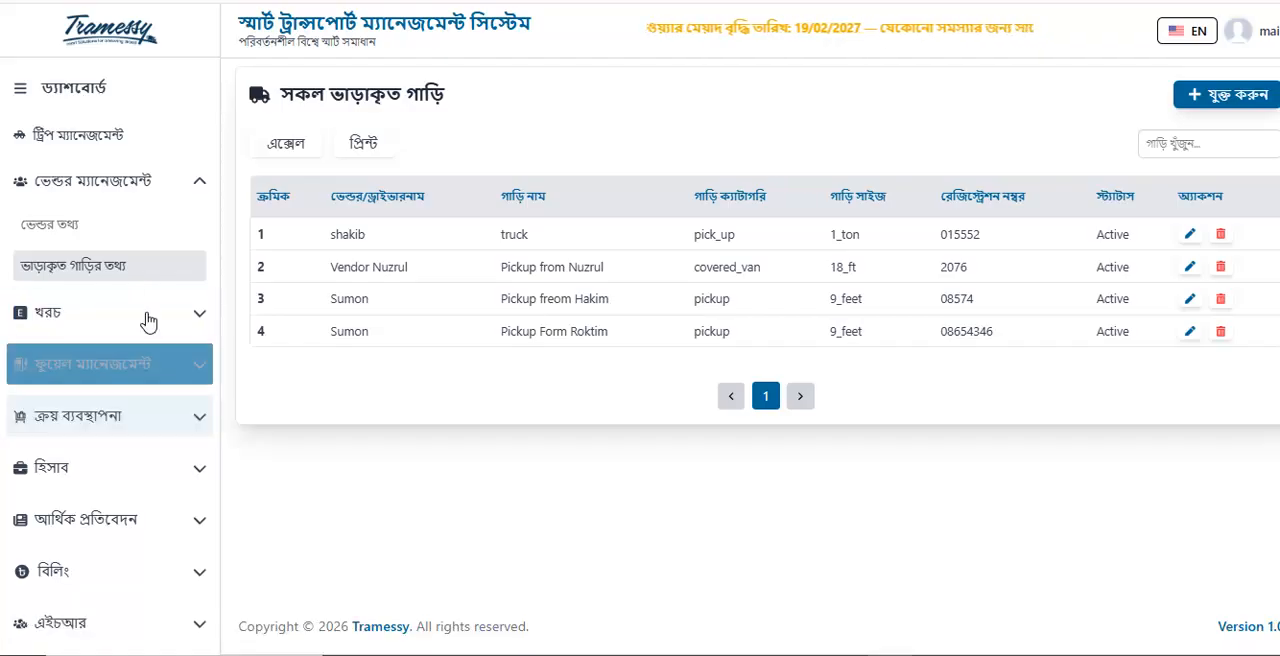
Open the trip records under ট্রিপ ম্যানেজমেন্ট (trip management)
left_click(70, 142)
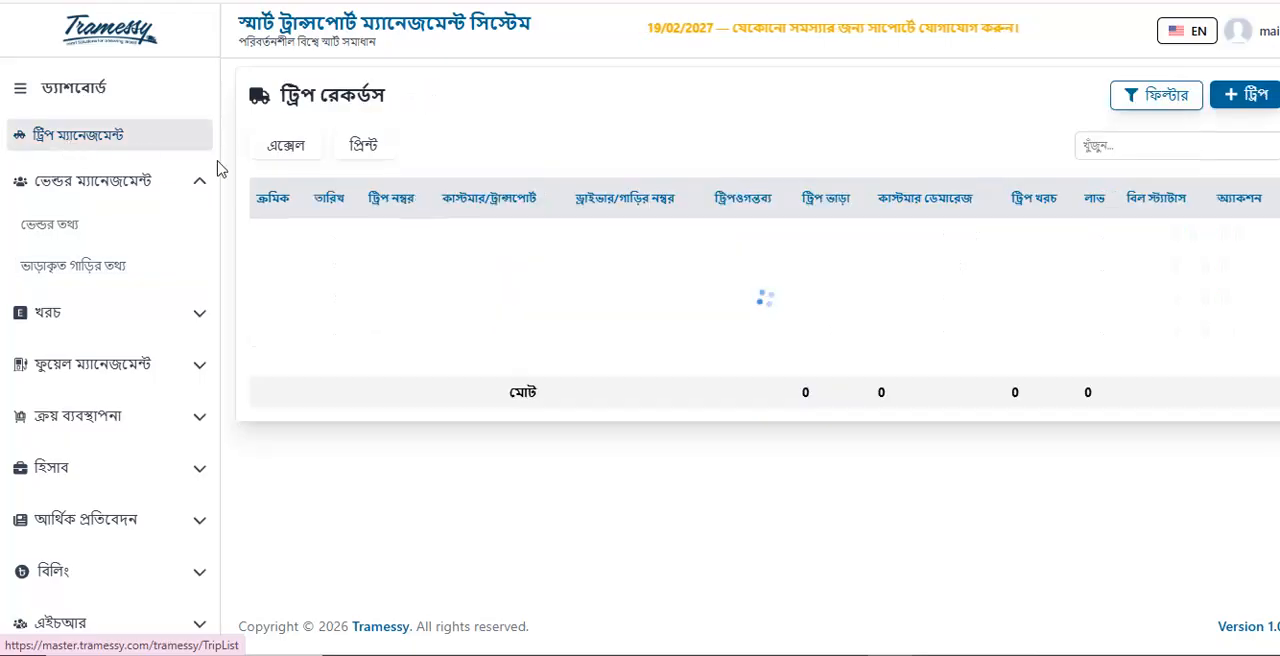